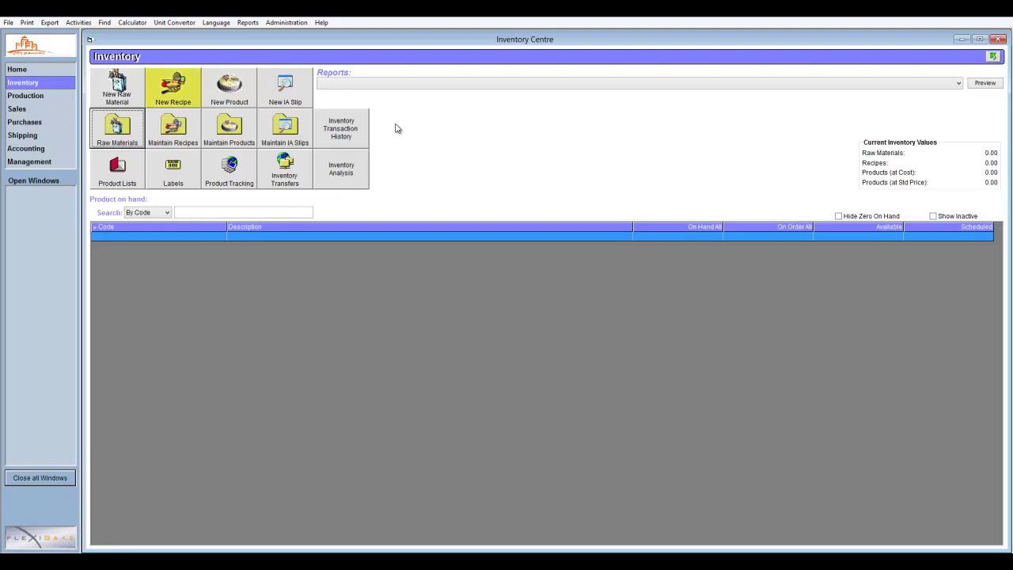
Start a new recipe with the code STARTER and the name "Starter, Sourdough".
left_click(187, 93)
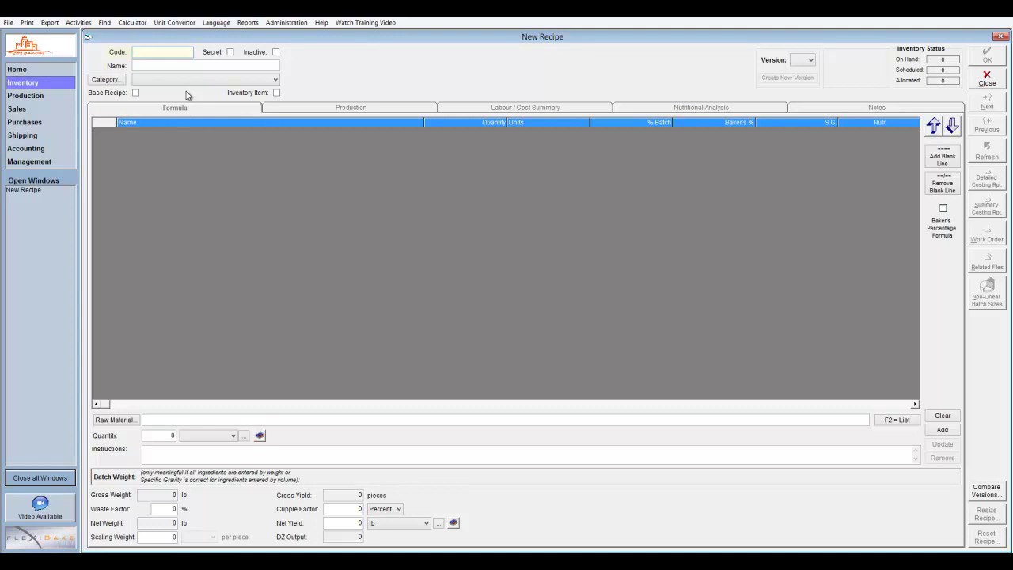
type("STARTER")
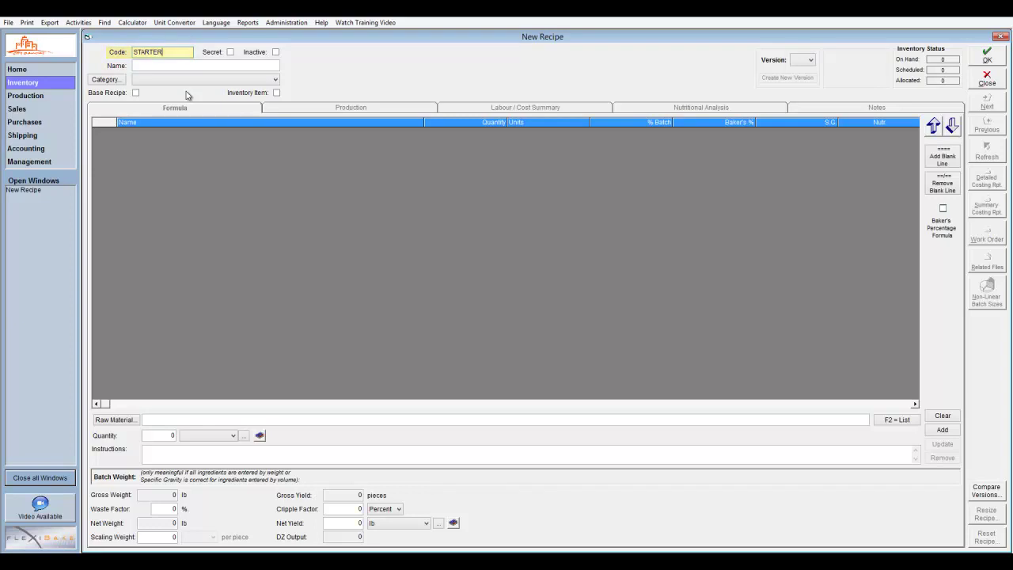
key("Tab")
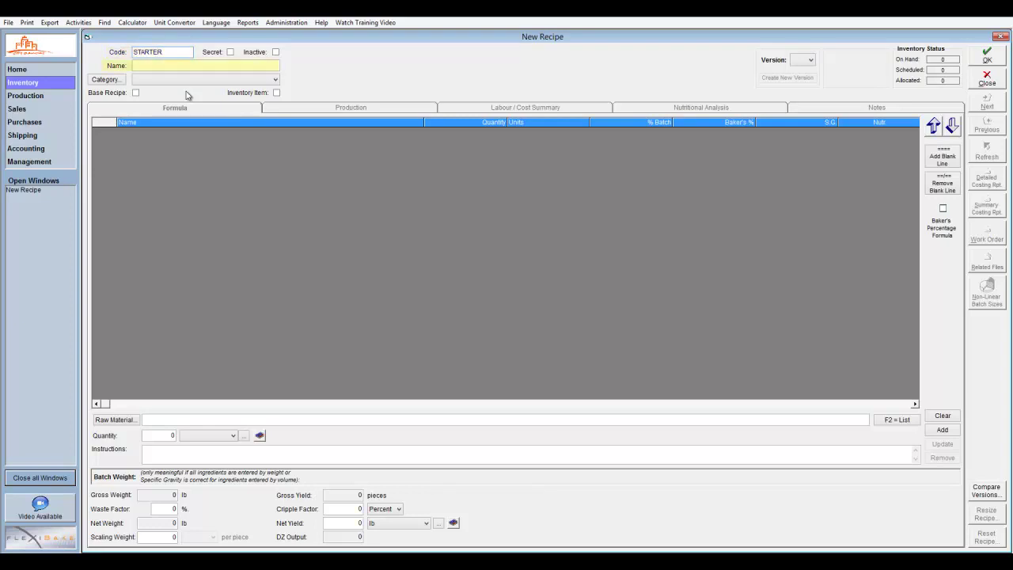
left_click(185, 66)
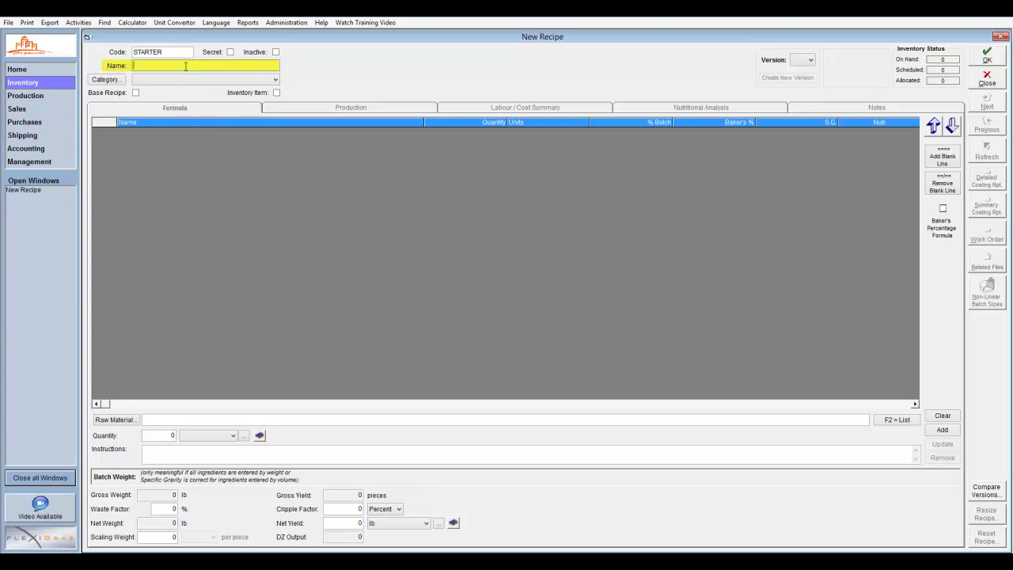
type("Starter, Sourdough")
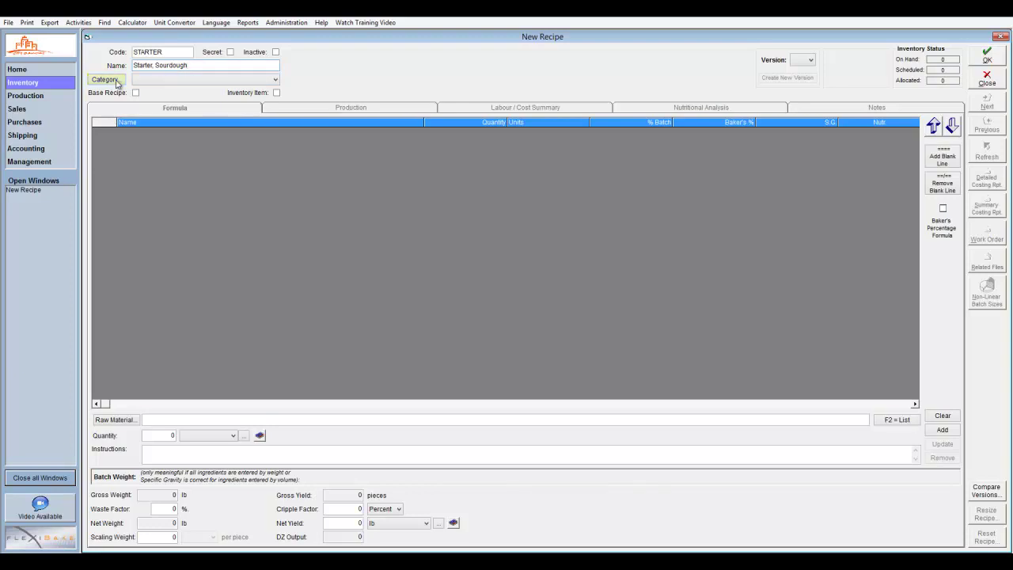
Create the category "Starters", assign it to the recipe, and mark the recipe as a base recipe.
left_click(111, 80)
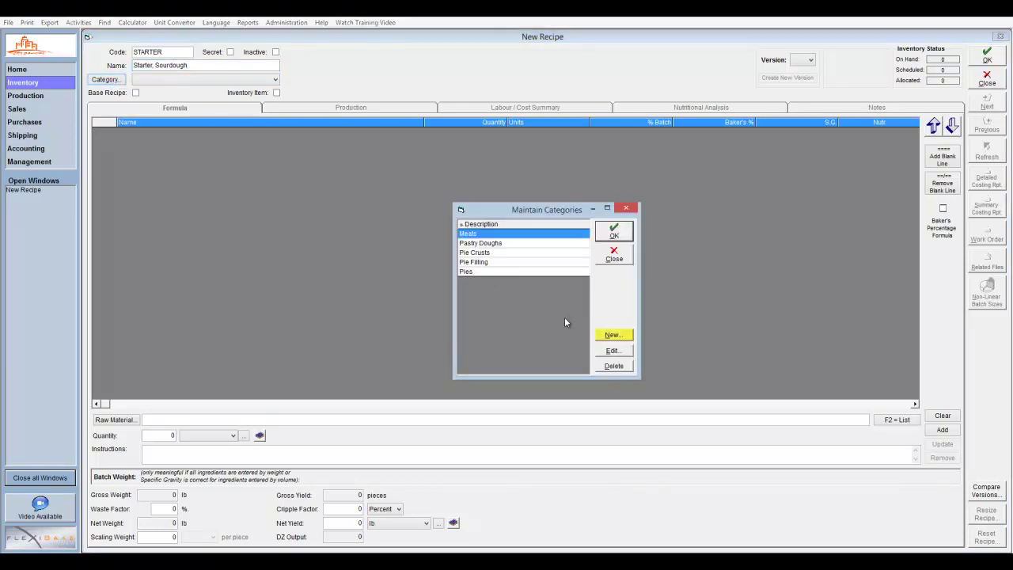
left_click(606, 335)
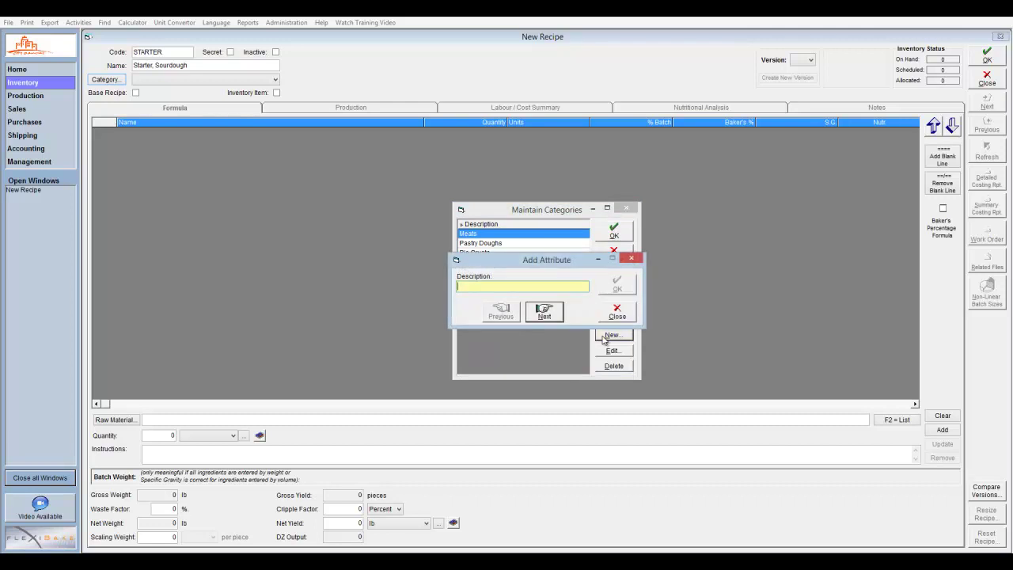
type("Starters")
key("Tab")
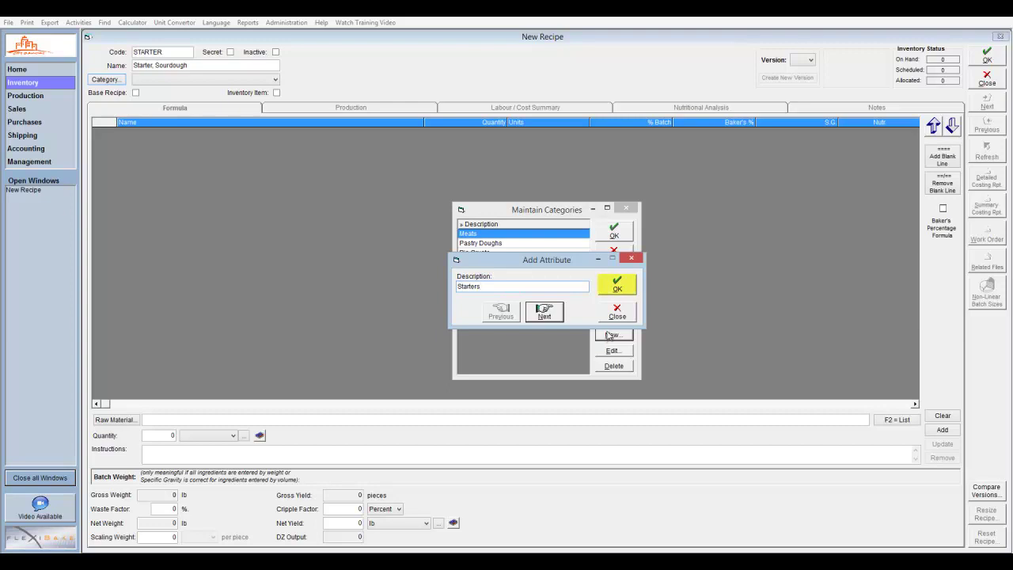
left_click(619, 291)
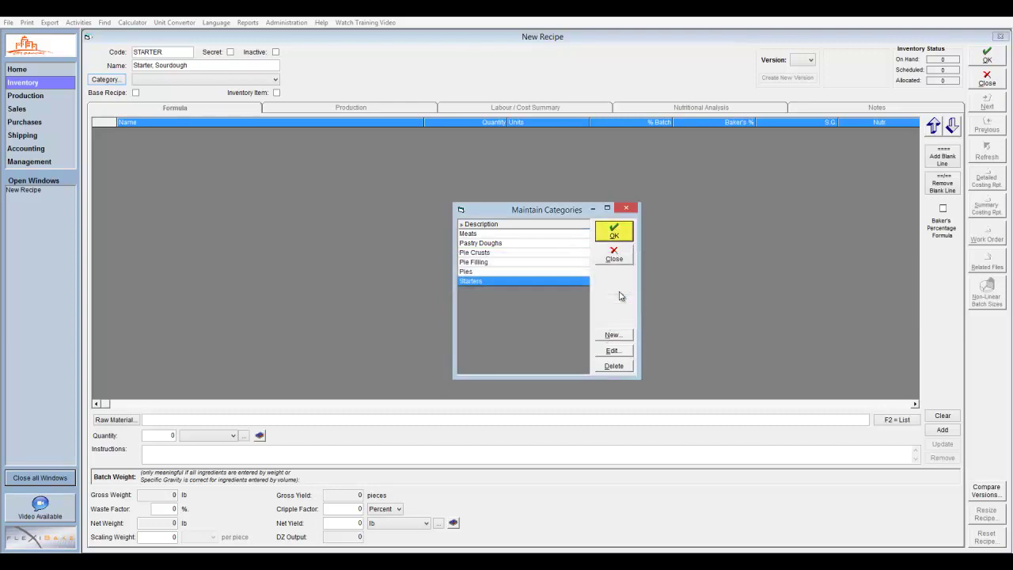
left_click(614, 231)
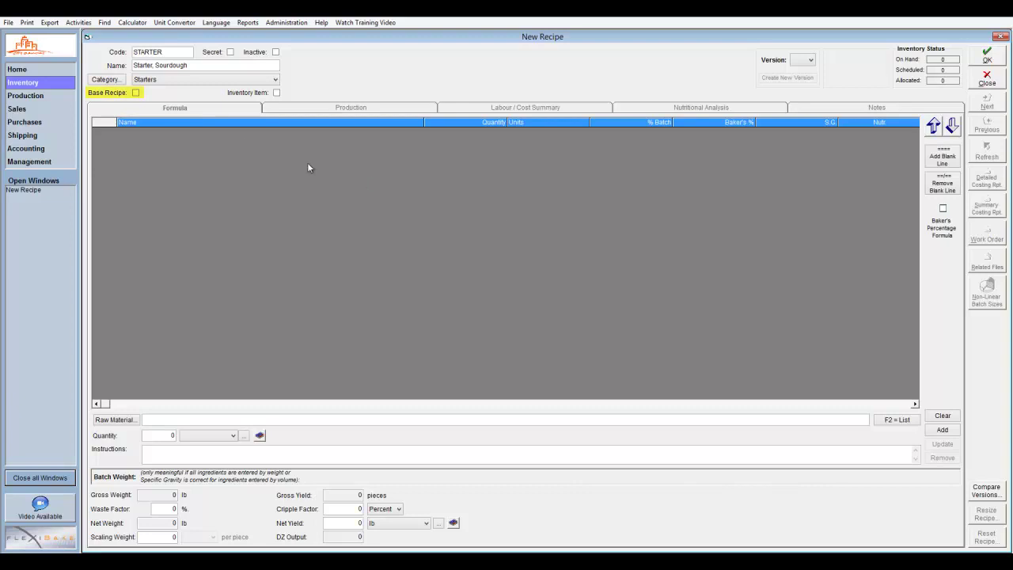
left_click(136, 94)
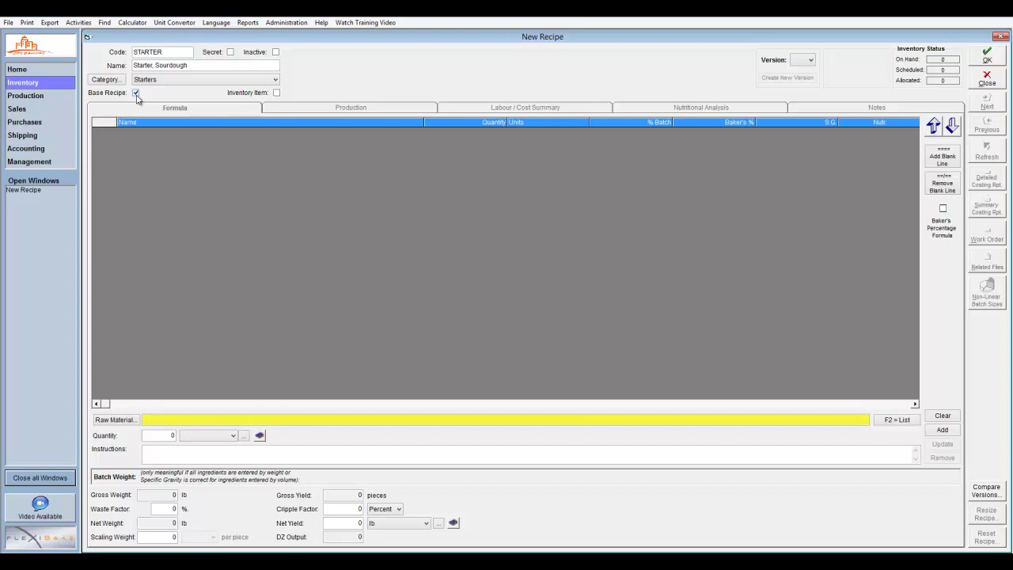
Add 100 cups of "Flour, Whole Wheat" to the recipe's formula, choosing it from the list of matching raw materials.
left_click(197, 418)
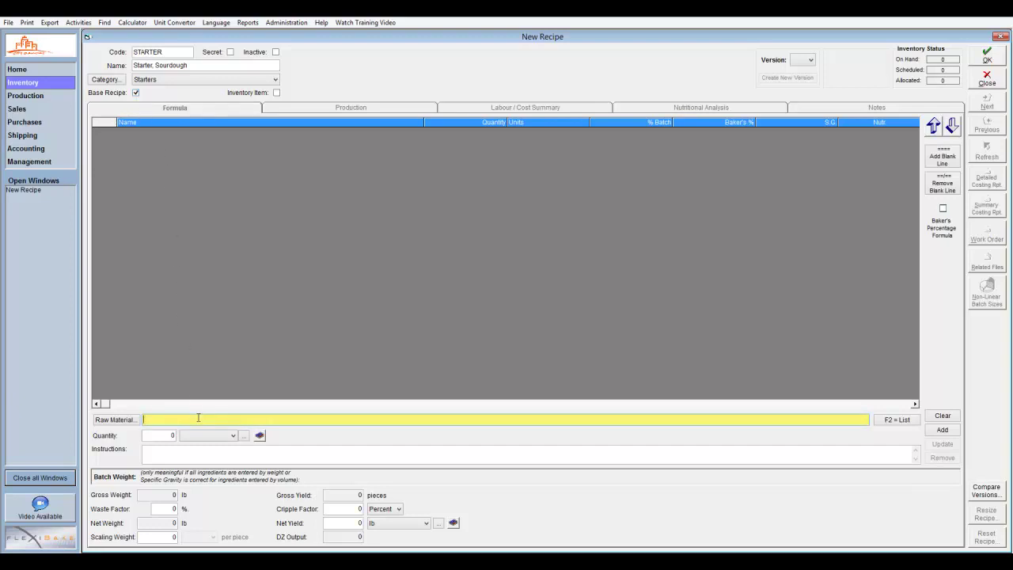
type("Flour, All-Purpose")
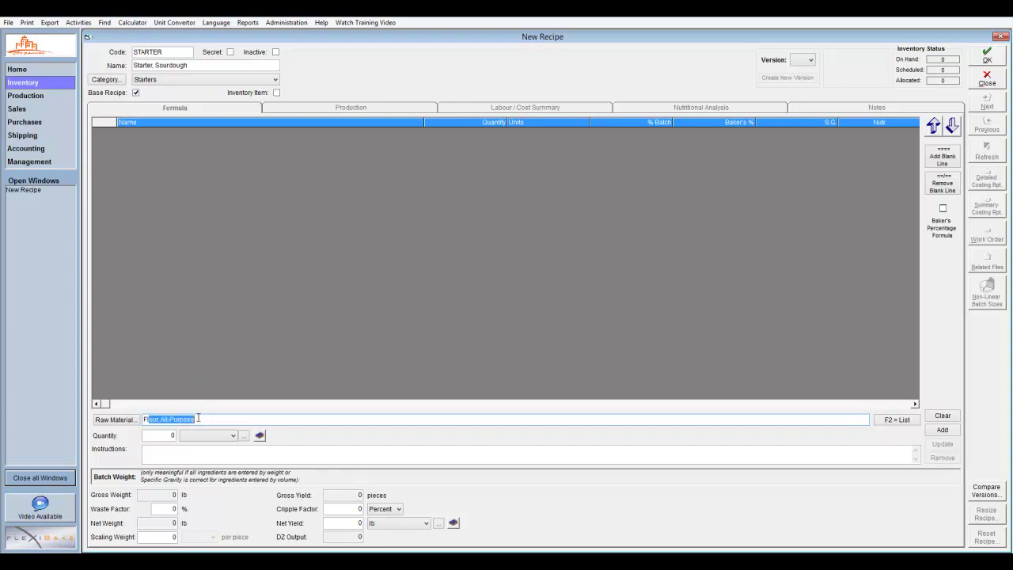
key("F2")
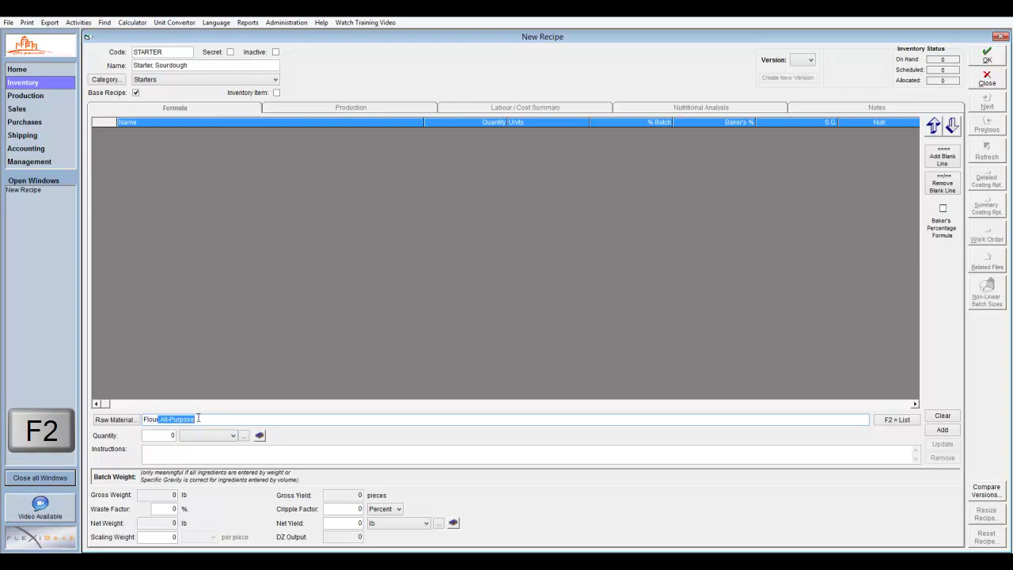
key("F2")
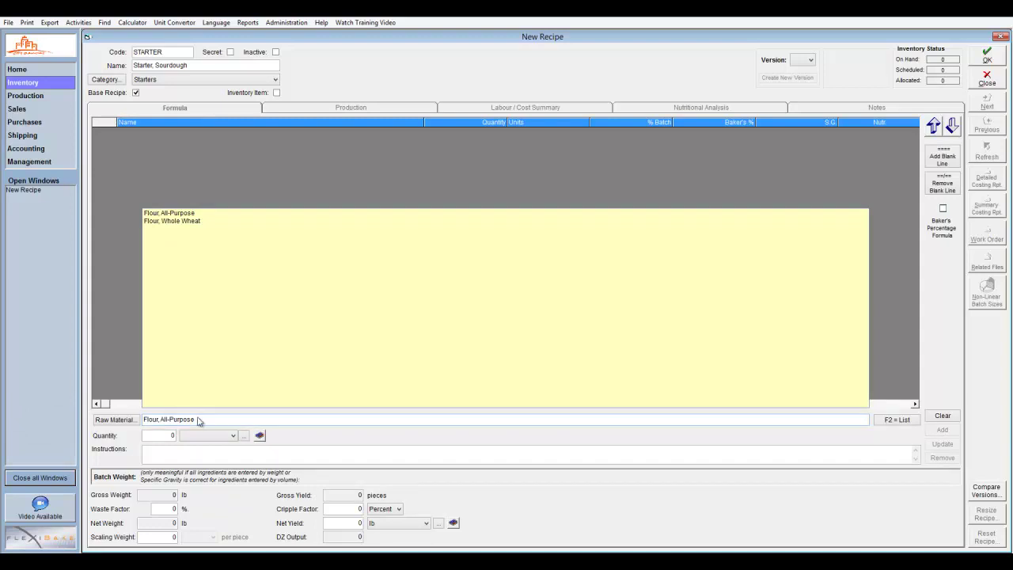
left_click(192, 221)
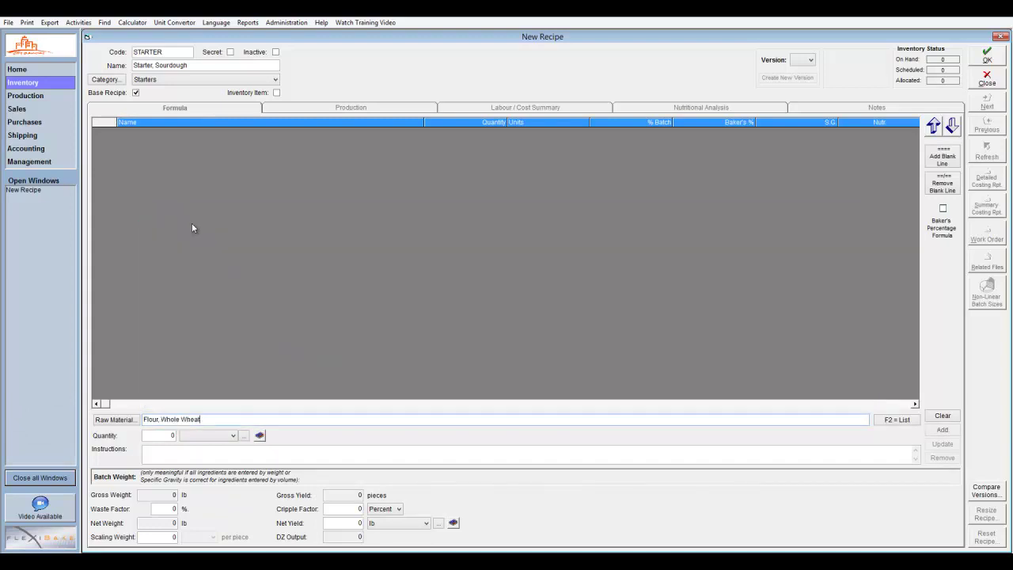
key("Tab")
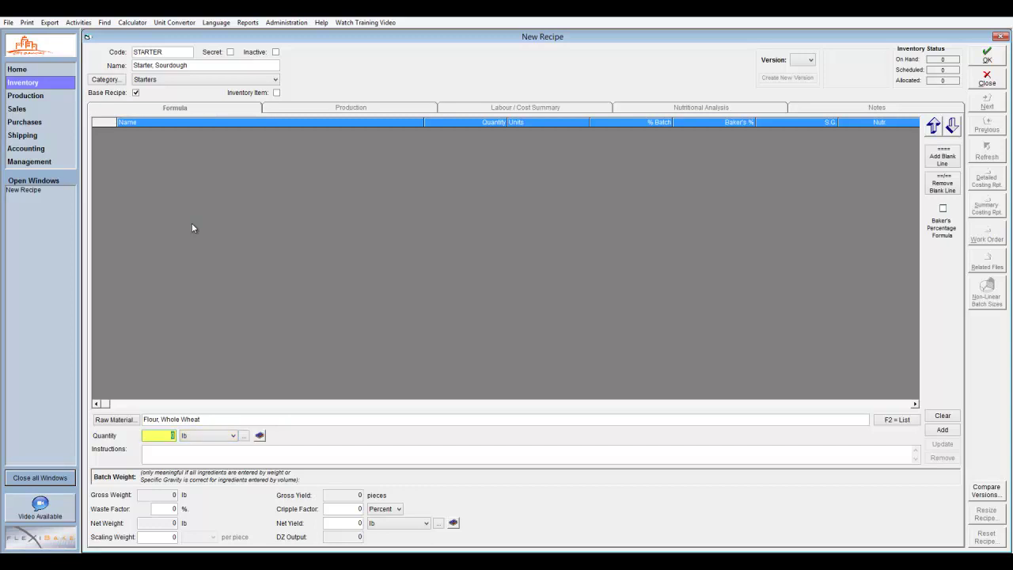
type("100")
left_click(216, 437)
type("cup")
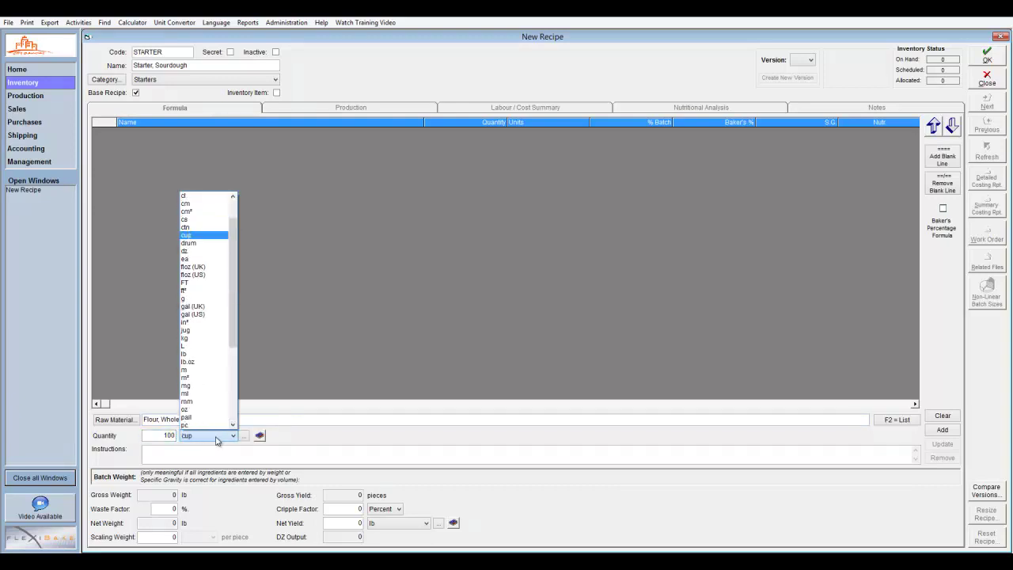
key("Return")
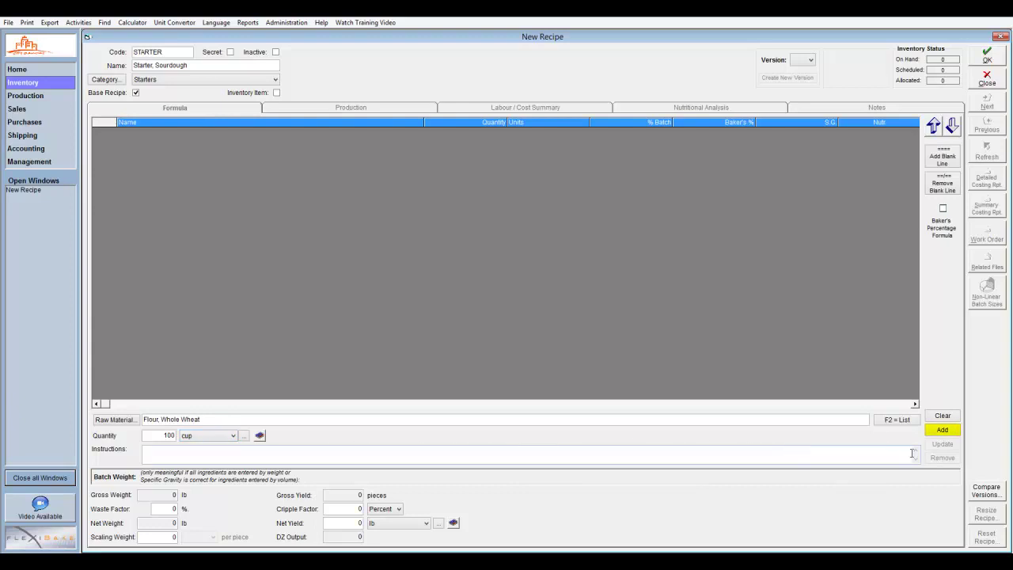
left_click(941, 430)
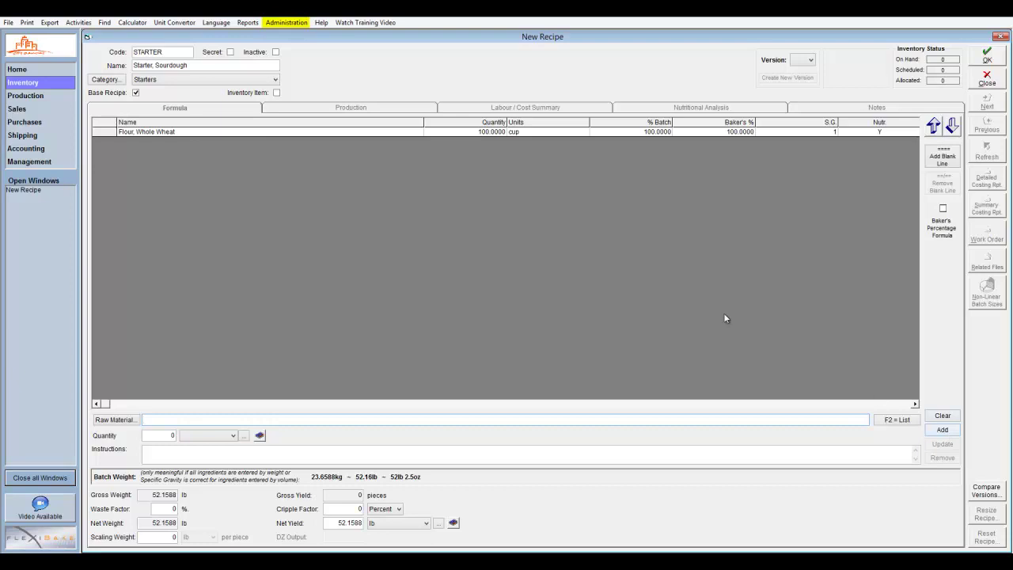
Check the preferred system of units in the general preferences, leaving the settings as they are.
left_click(286, 23)
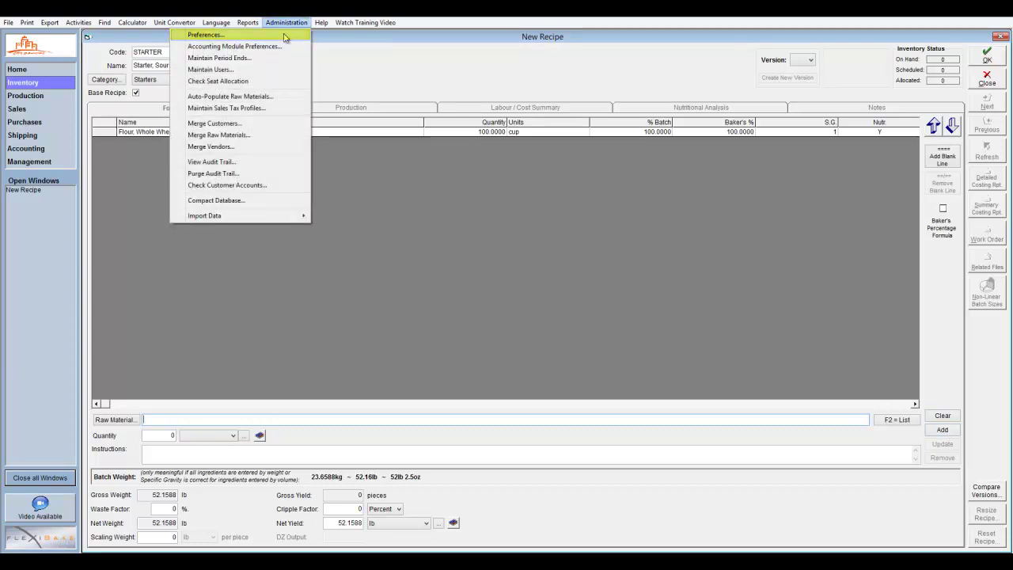
left_click(285, 35)
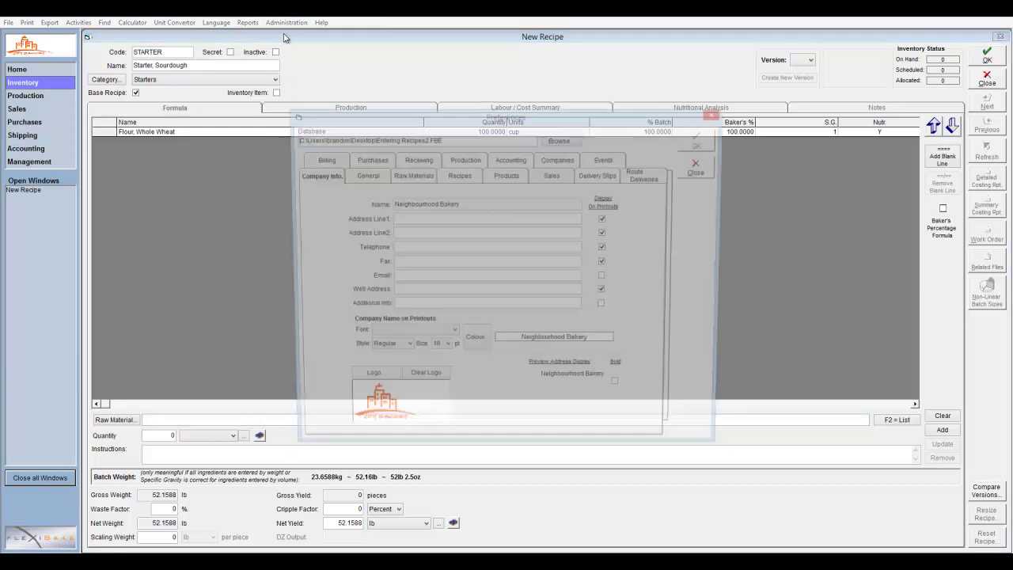
left_click(362, 174)
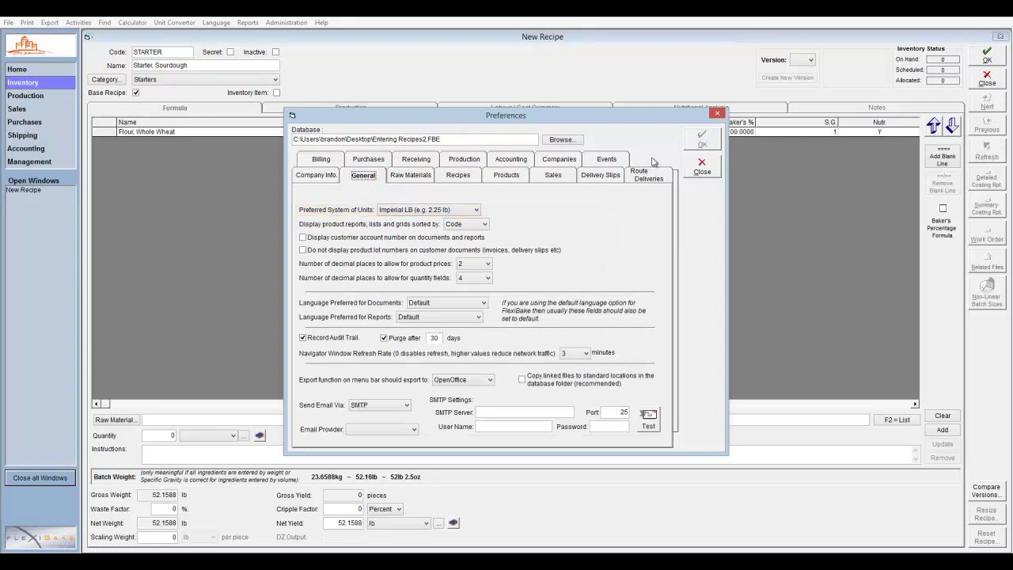
left_click(701, 164)
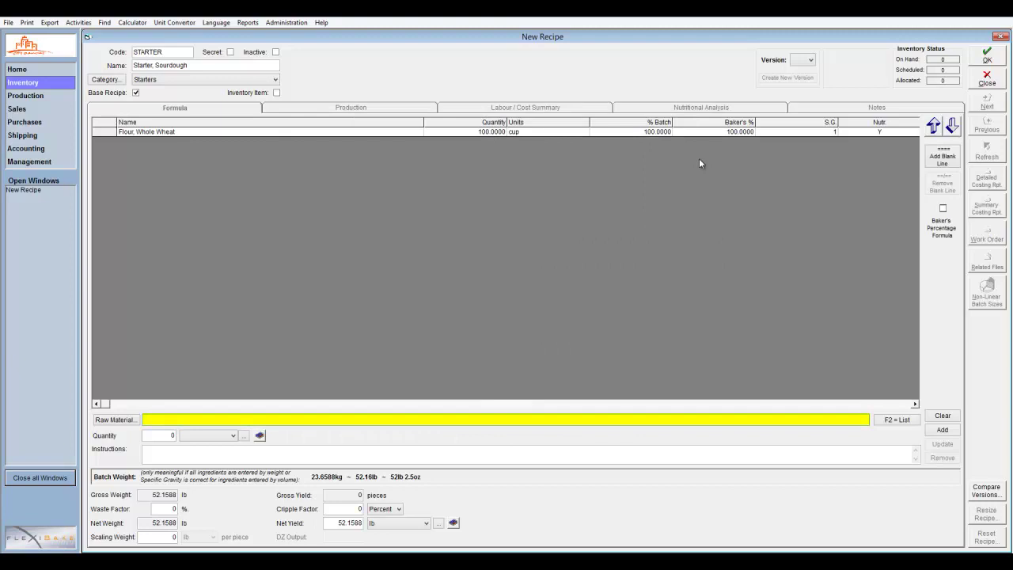
Add 50 cups of "Water, Municipal" to the recipe's formula and save the recipe.
type("Water, Municipal")
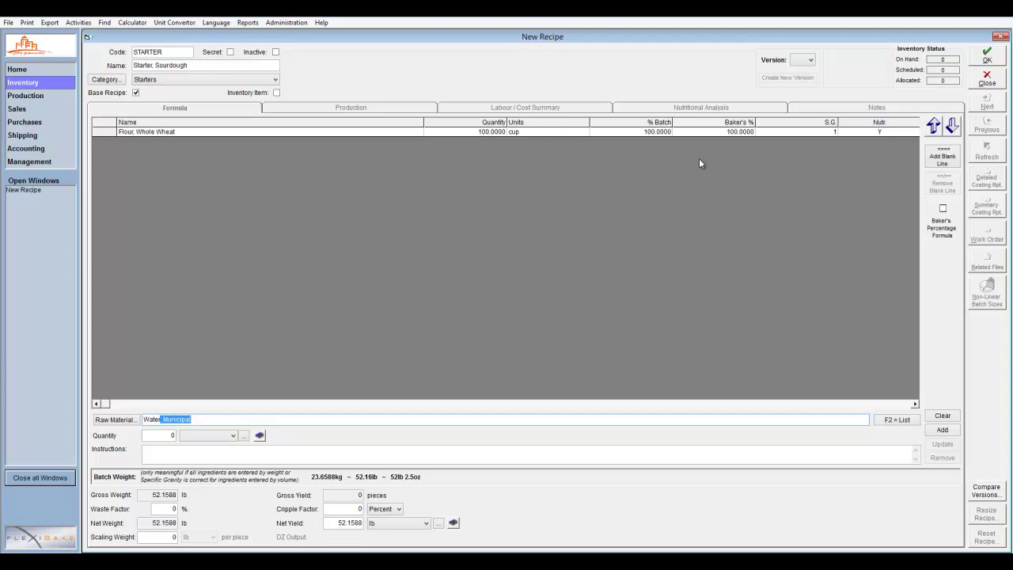
key("Tab")
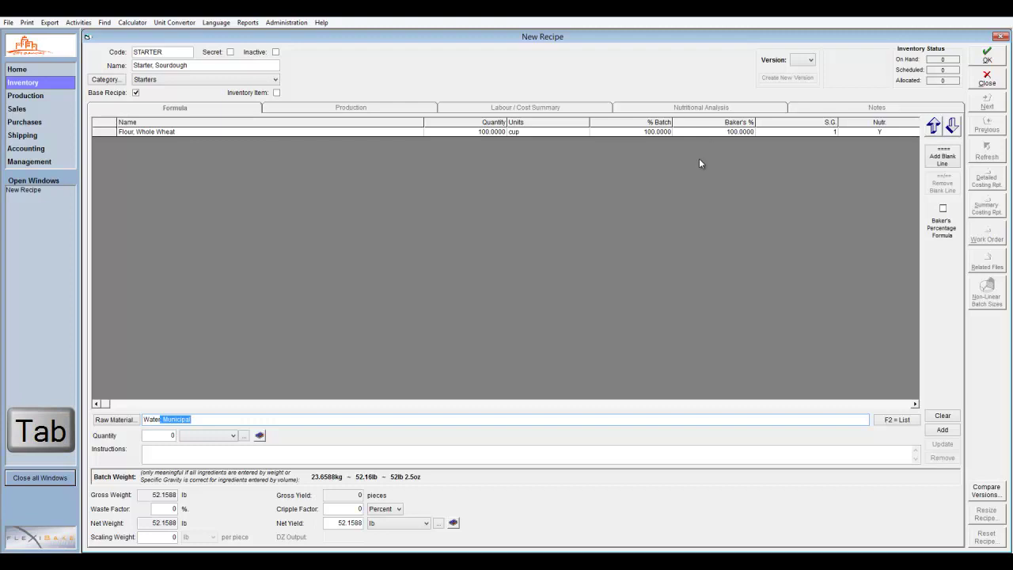
type("50")
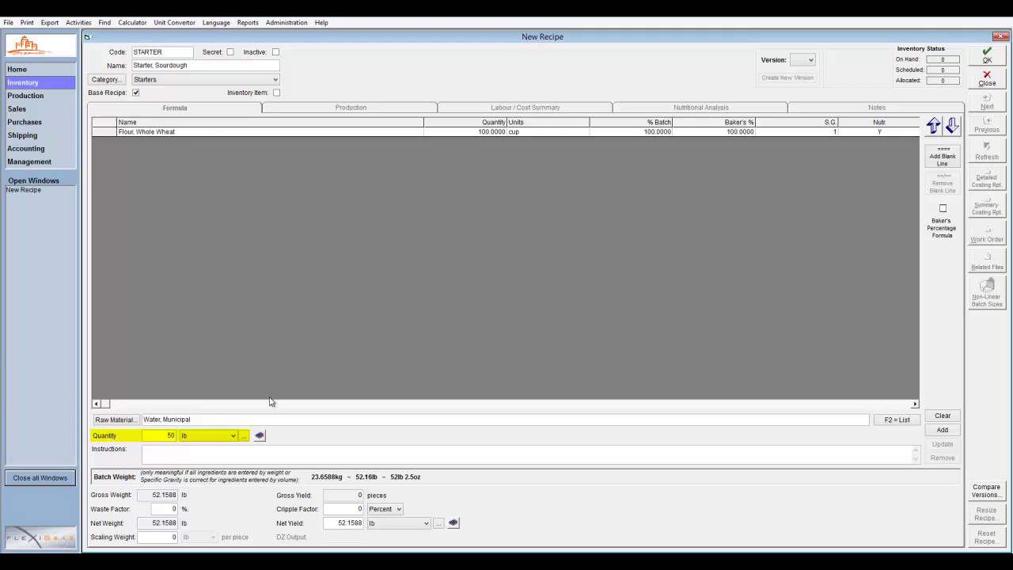
left_click(235, 435)
key("c")
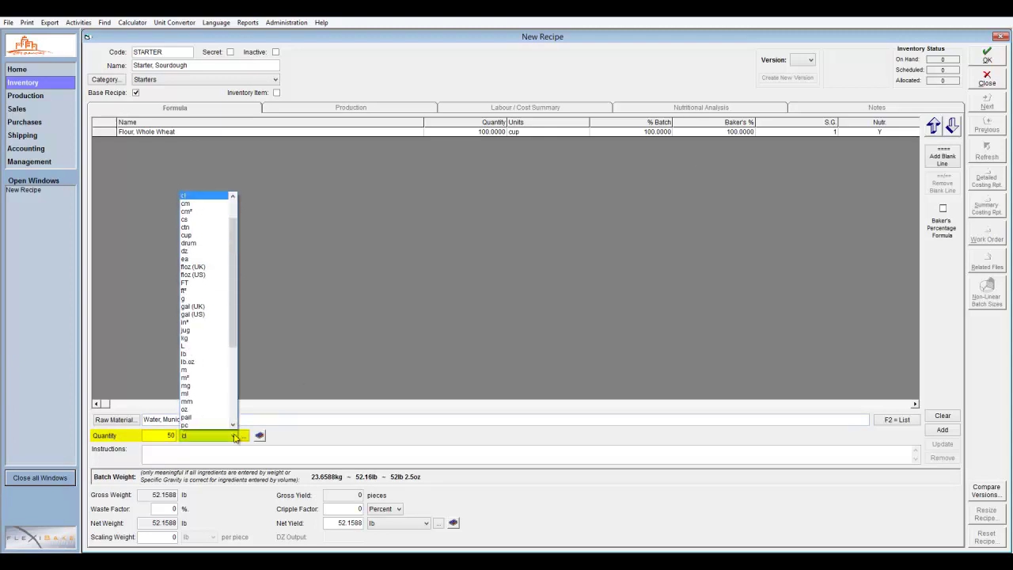
key("u")
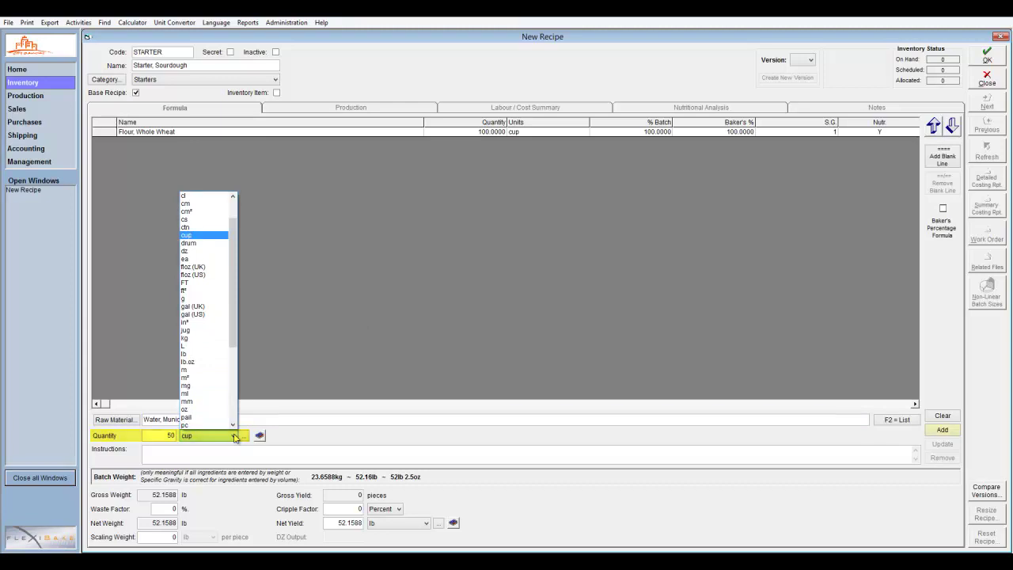
key("Return")
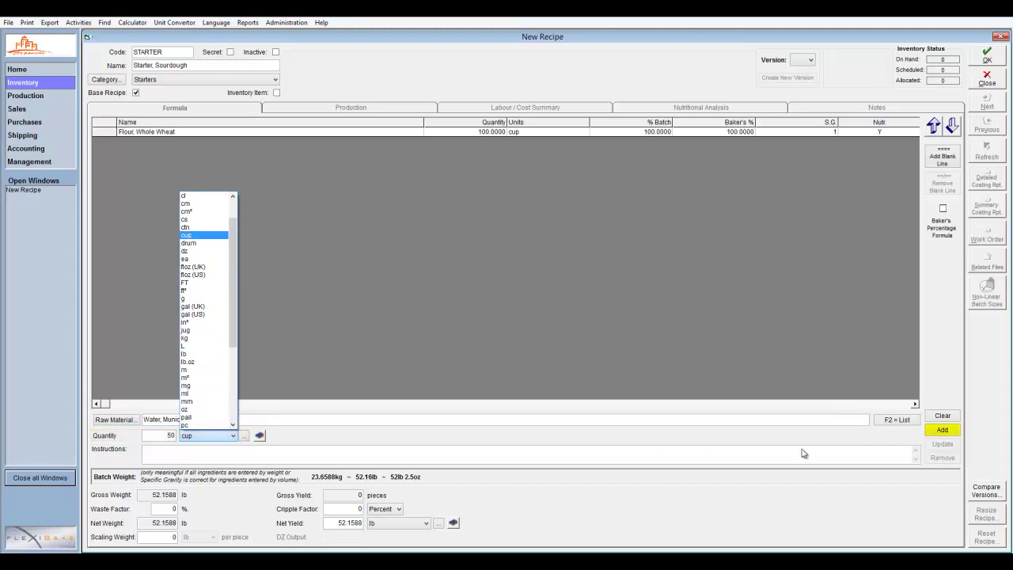
left_click(938, 432)
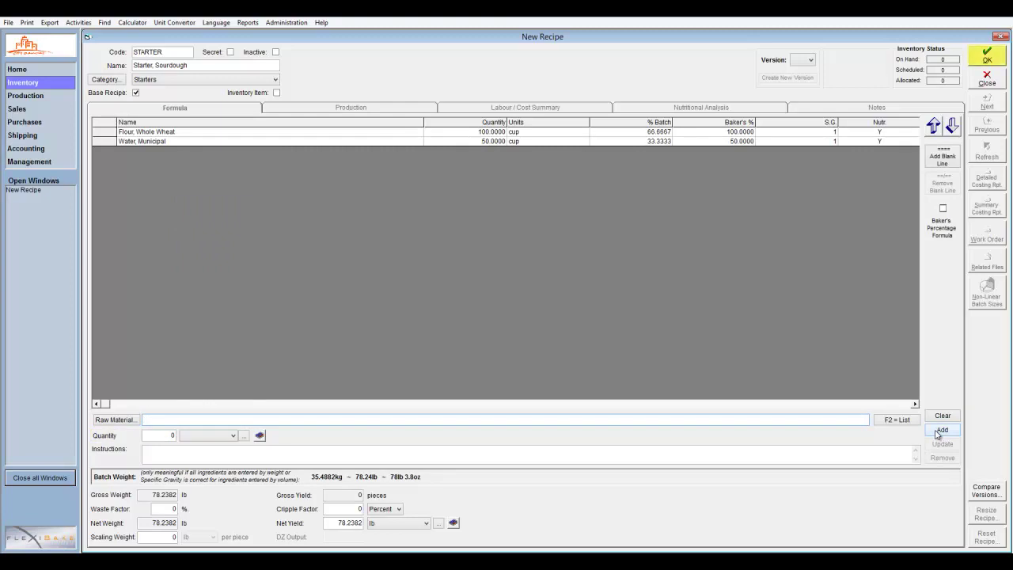
left_click(1001, 59)
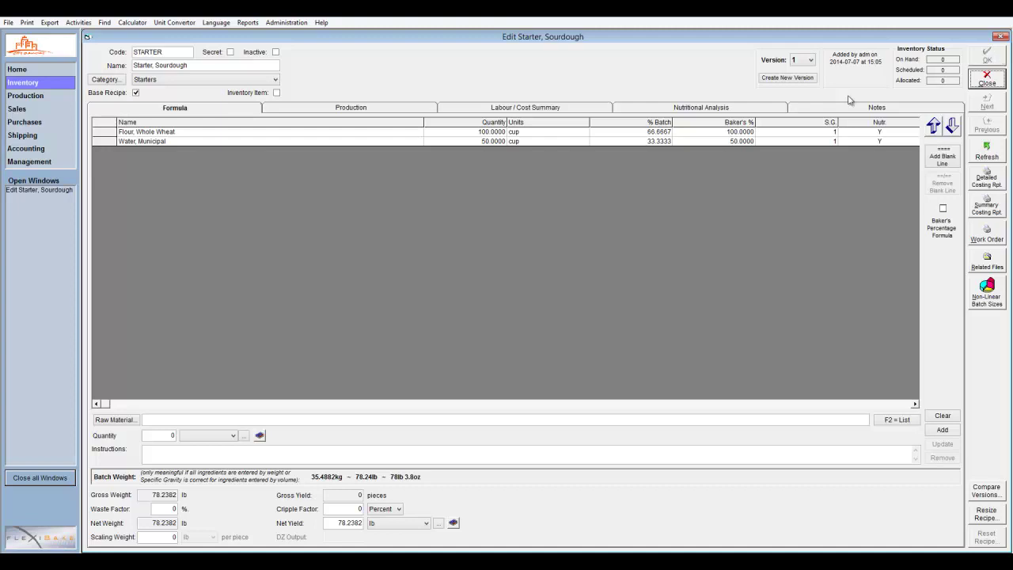
Update the "Water, Municipal" ingredient to 51 cups with the instruction "ensure water is cool".
left_click(749, 142)
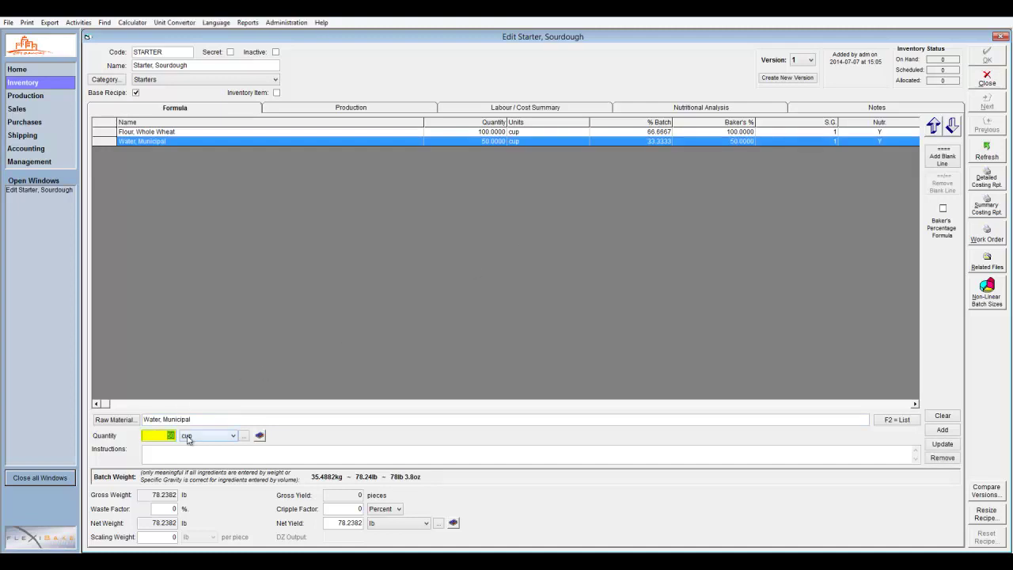
type("51")
key("Tab")
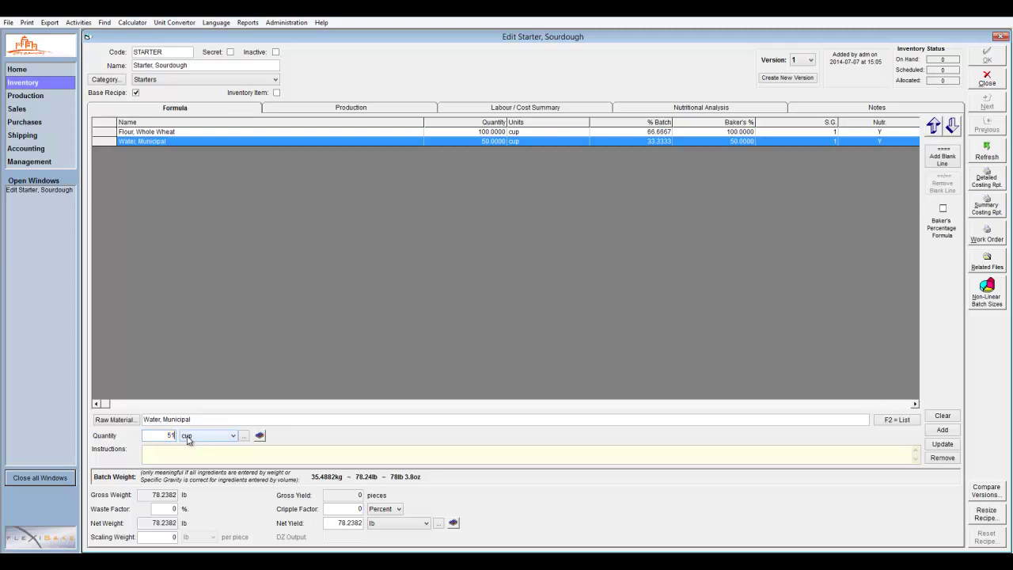
type("ensure water is cool")
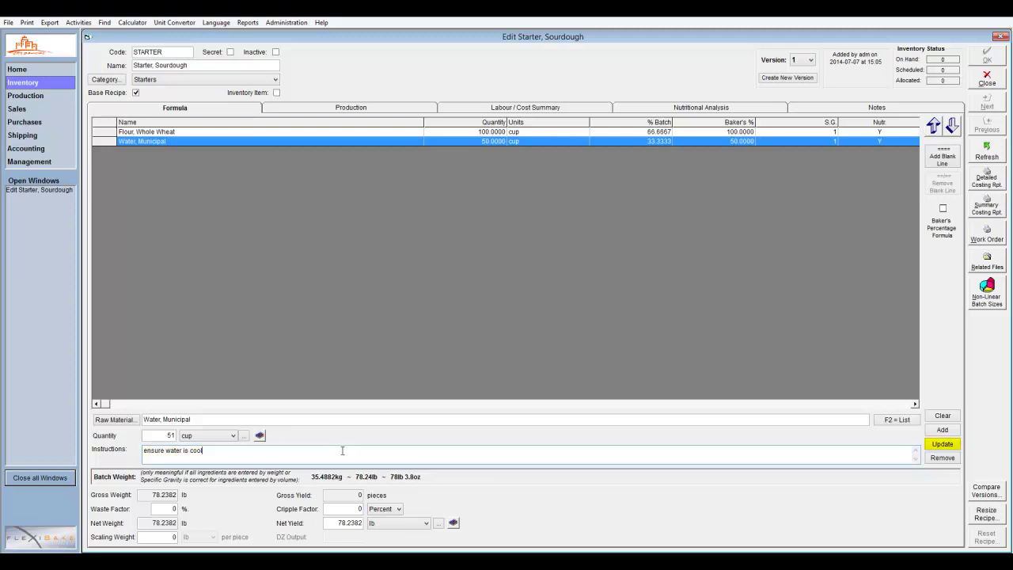
left_click(942, 445)
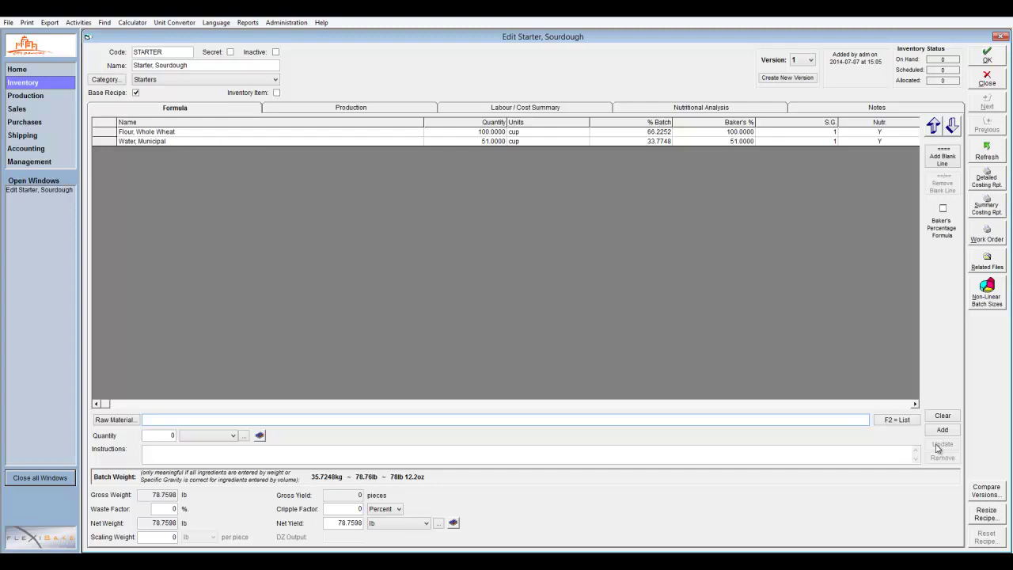
Move "Water, Municipal" above the flour, insert a blank line between the two ingredients, and save the recipe.
left_click(482, 142)
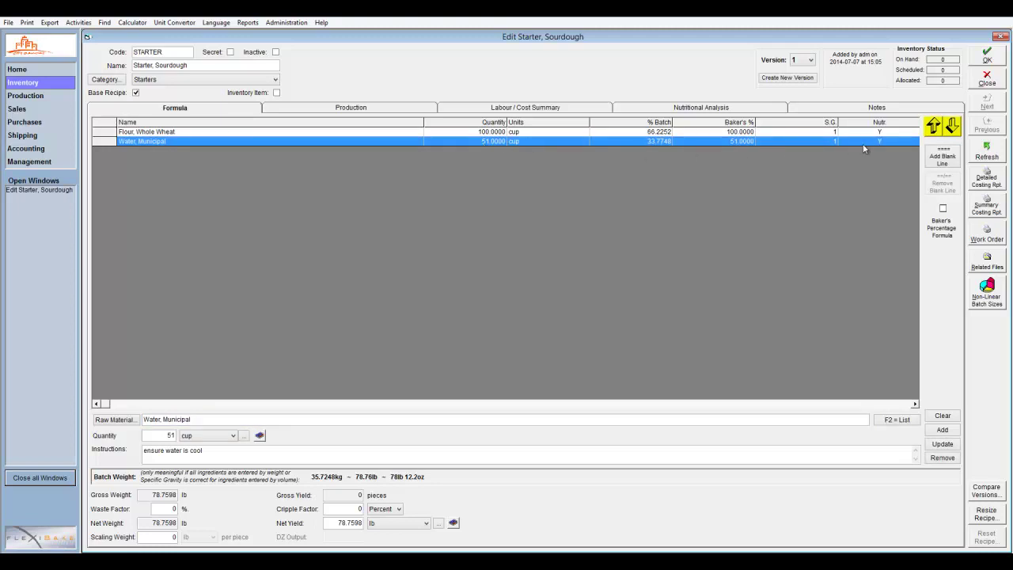
left_click(932, 126)
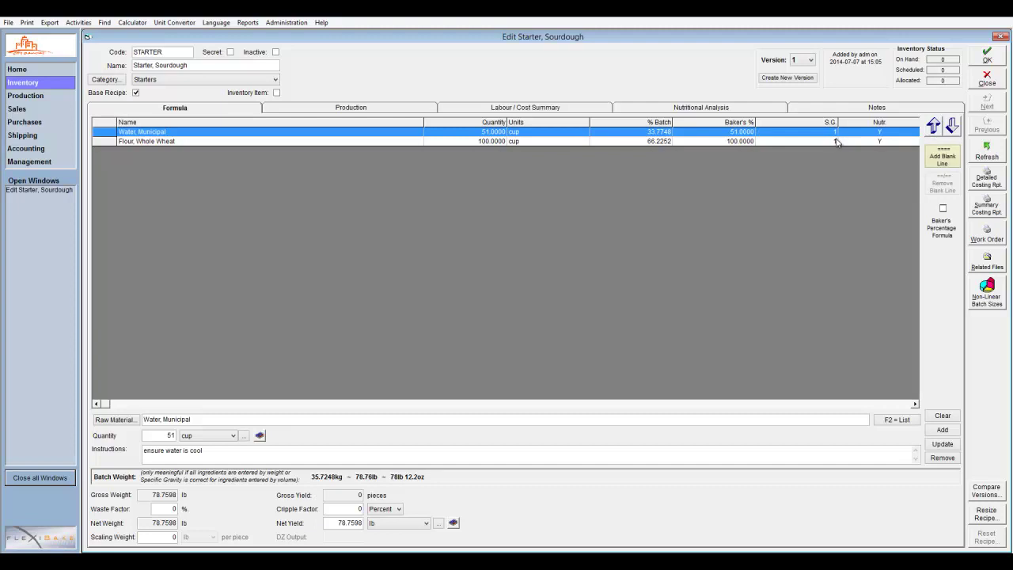
left_click(837, 142)
left_click(941, 154)
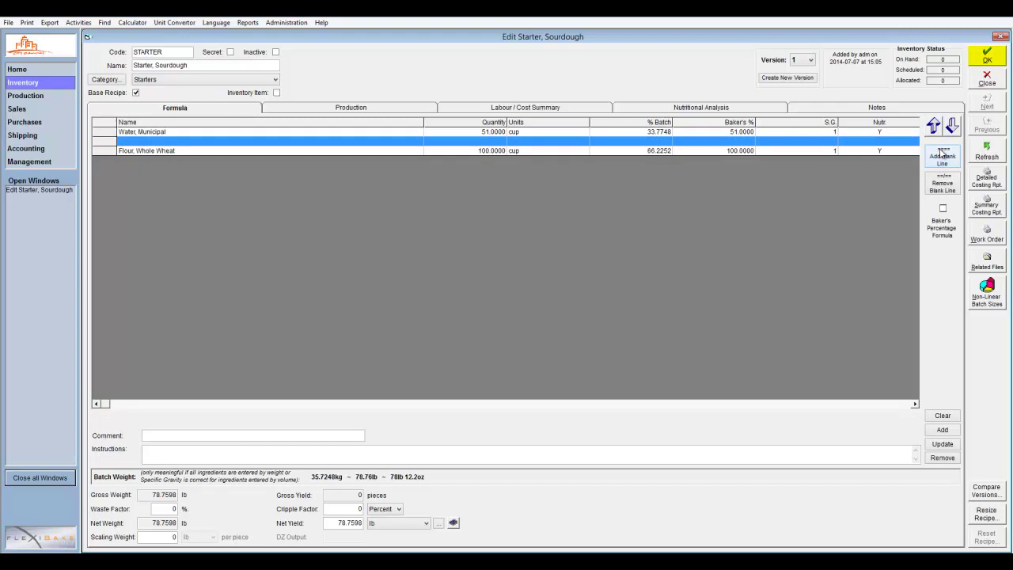
left_click(981, 62)
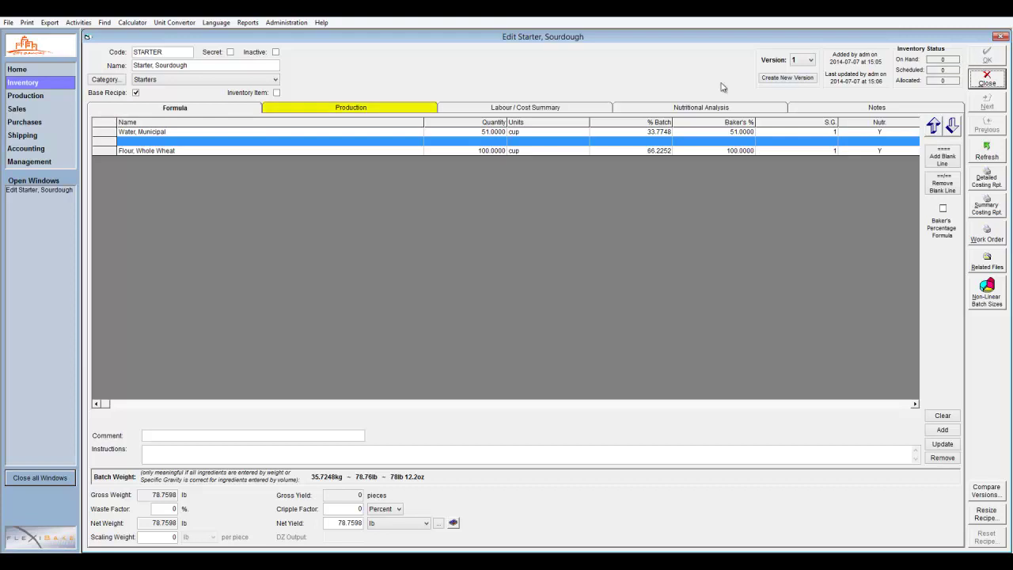
Review the available work order styles and preview the starter's production work order for 1 batch.
left_click(432, 113)
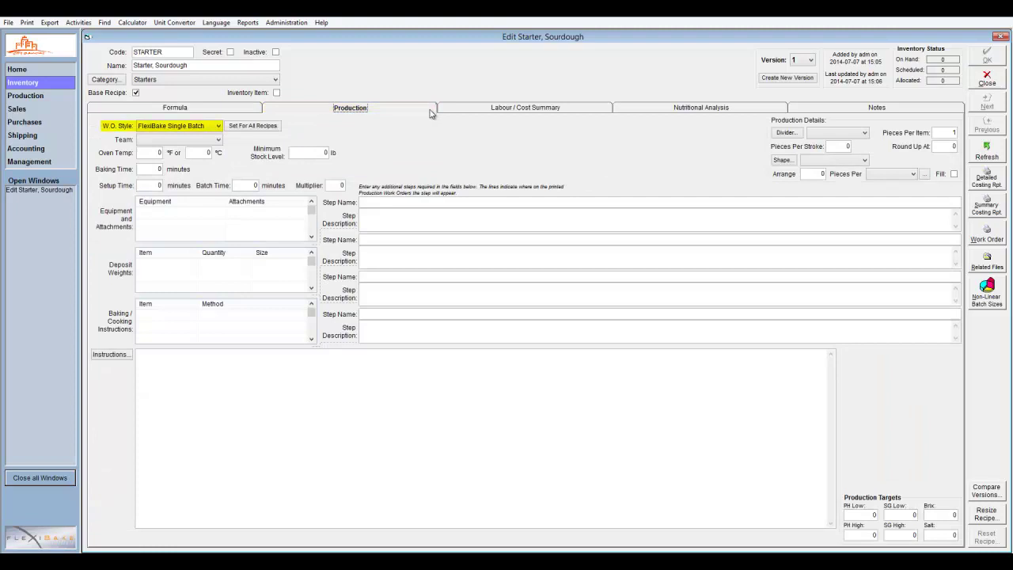
left_click(216, 126)
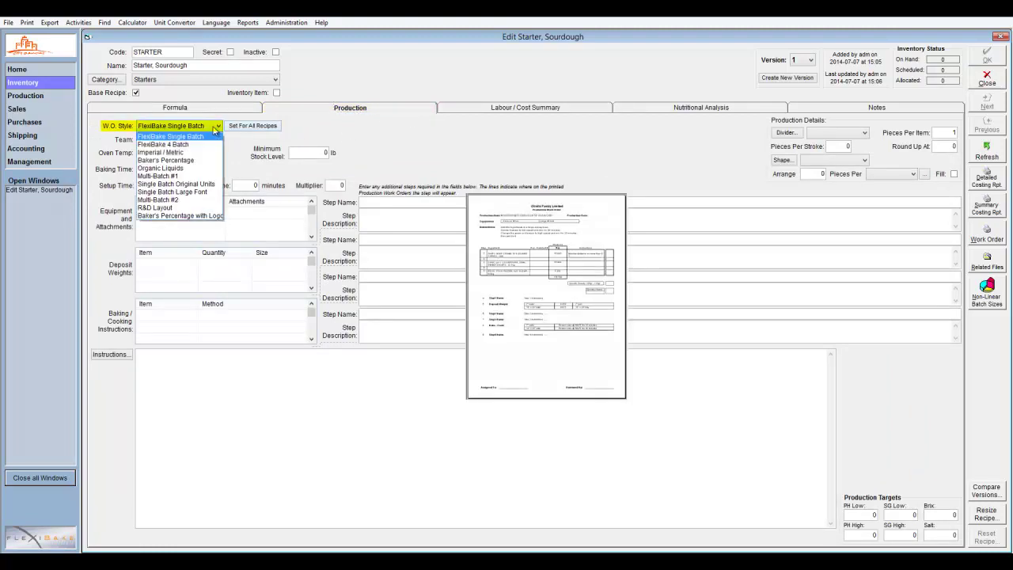
left_click(233, 141)
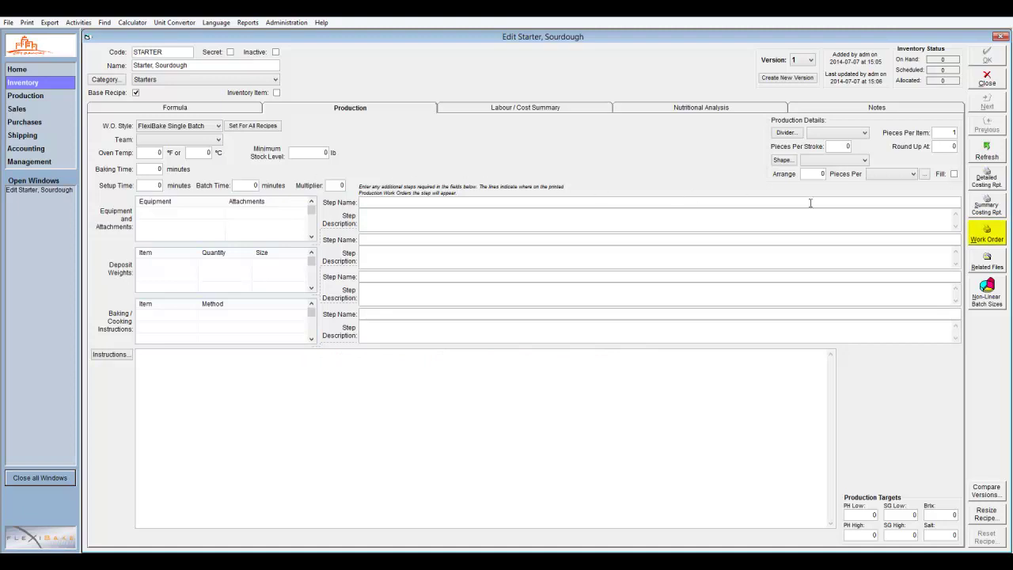
left_click(978, 239)
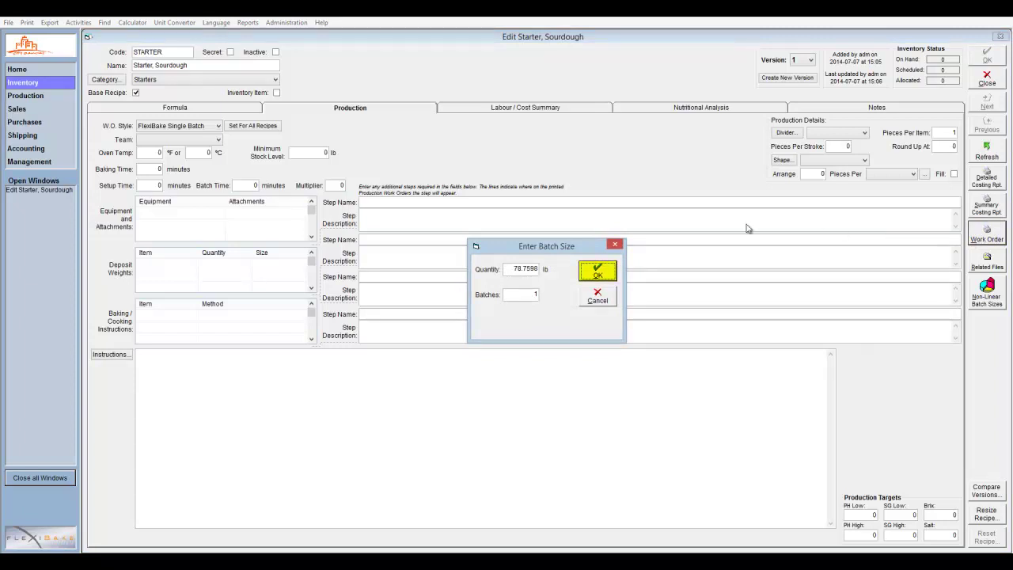
left_click(599, 272)
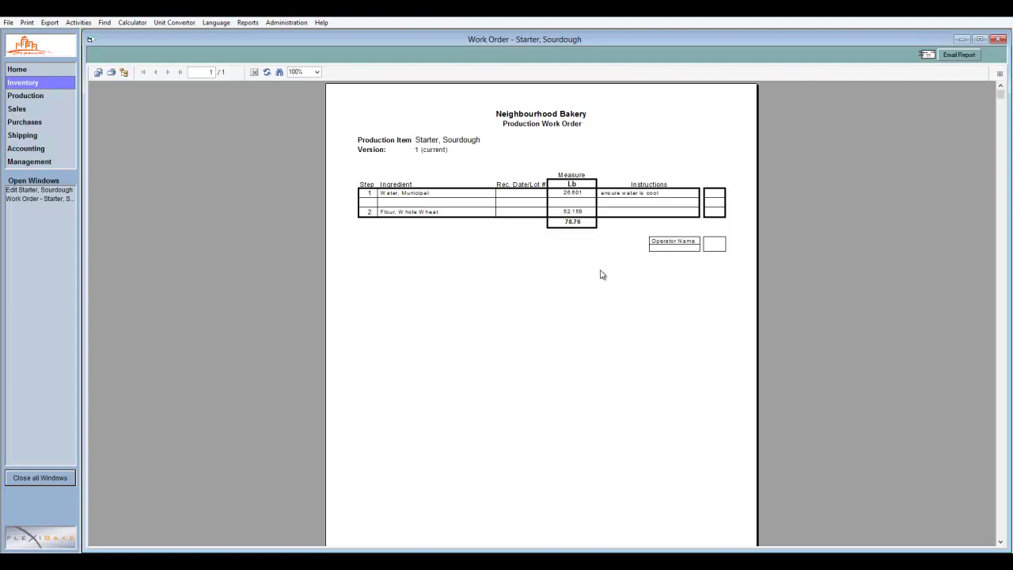
left_click(999, 39)
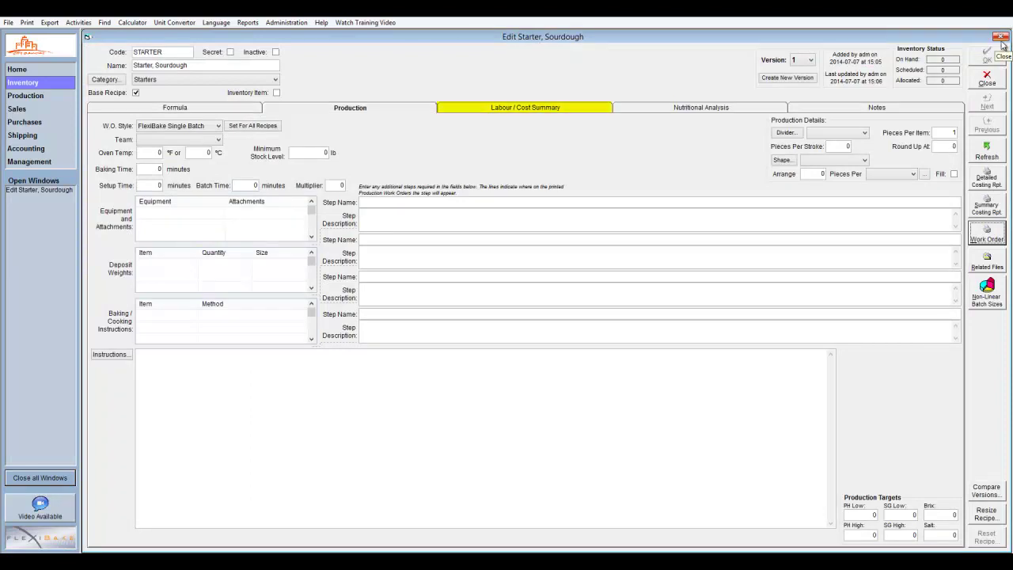
Create the labour category "General" with a rate of 11.
left_click(606, 110)
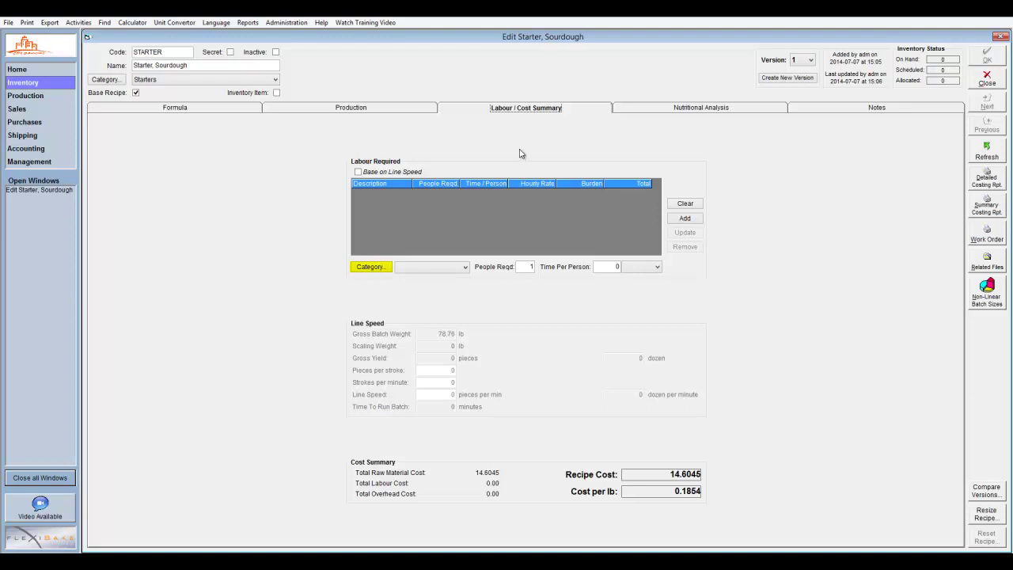
left_click(387, 267)
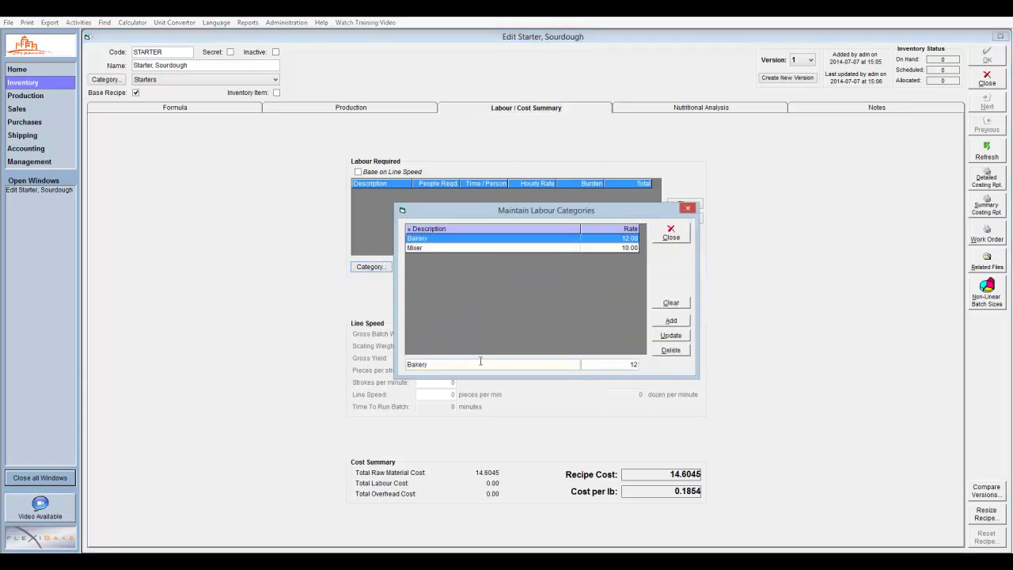
double_click(415, 364)
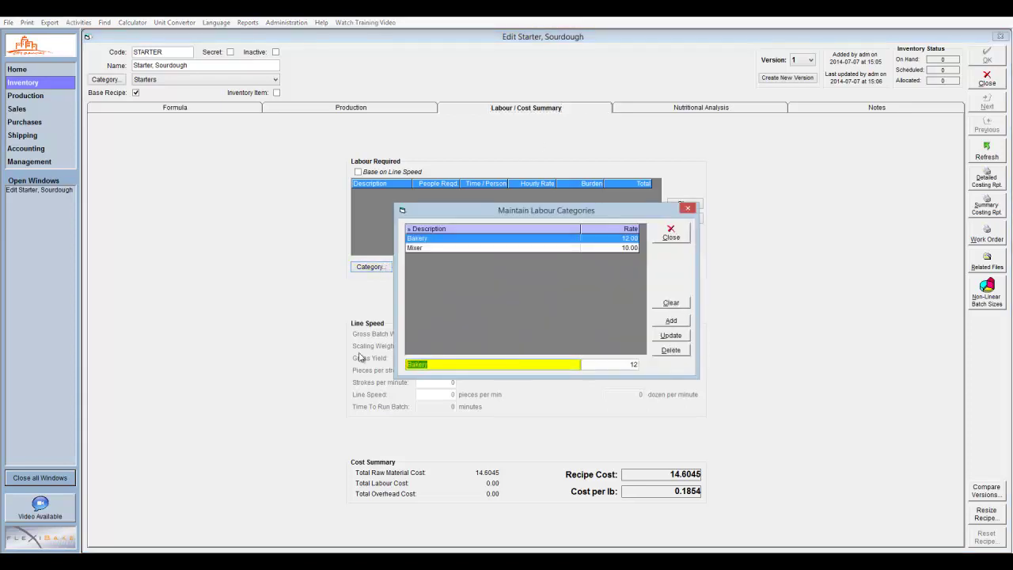
type("General")
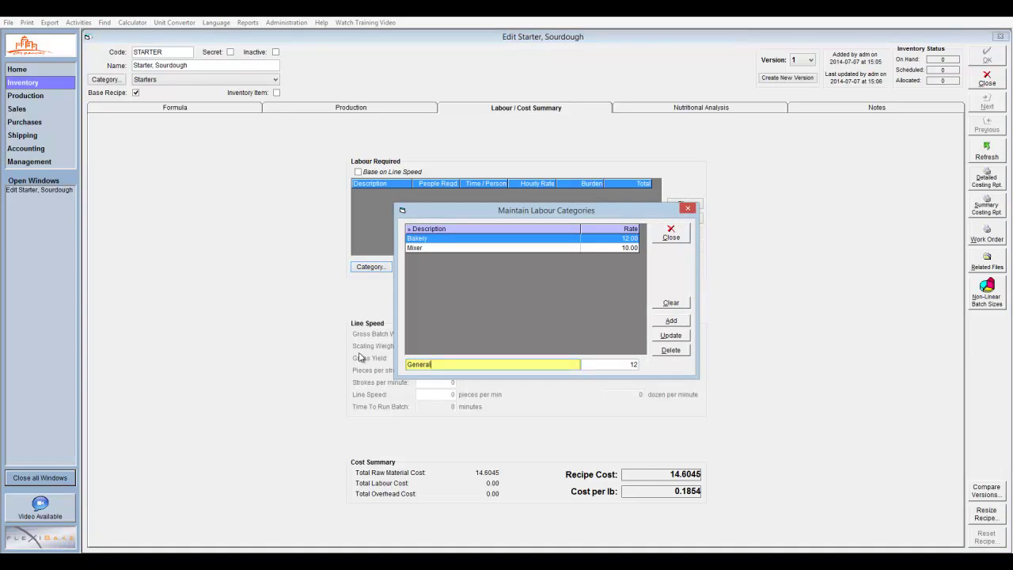
key("Tab")
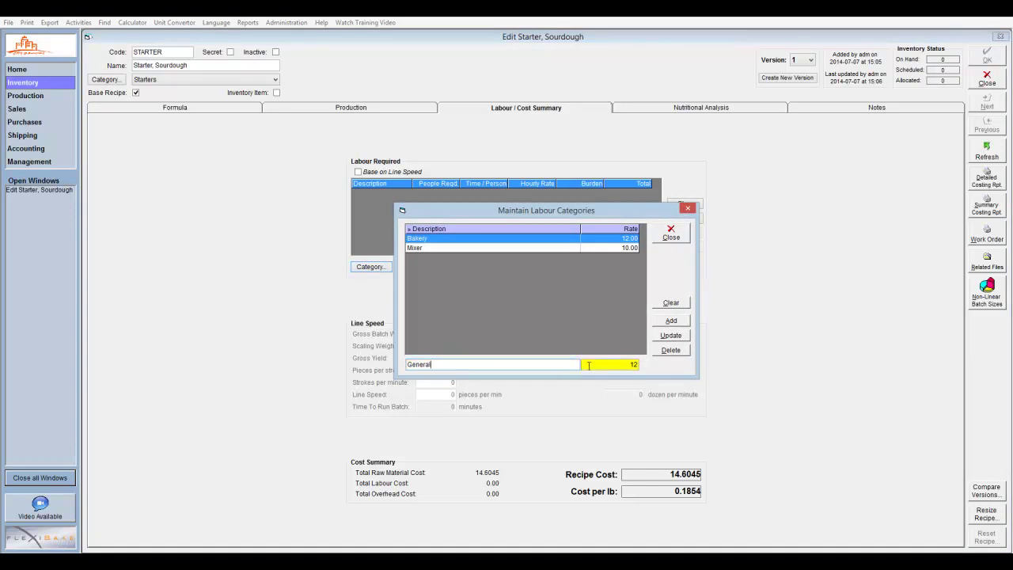
type("11")
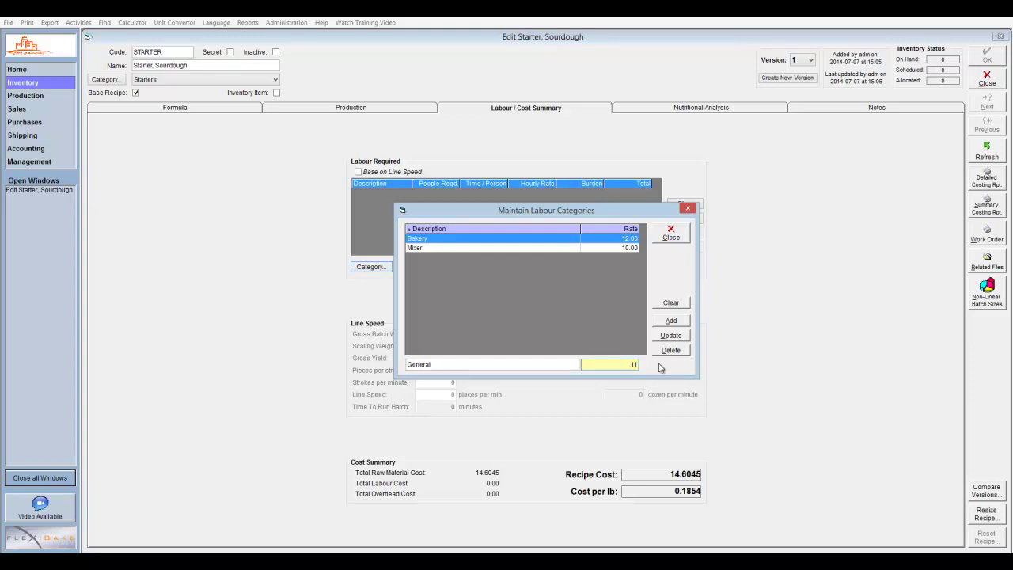
key("Tab")
left_click(671, 321)
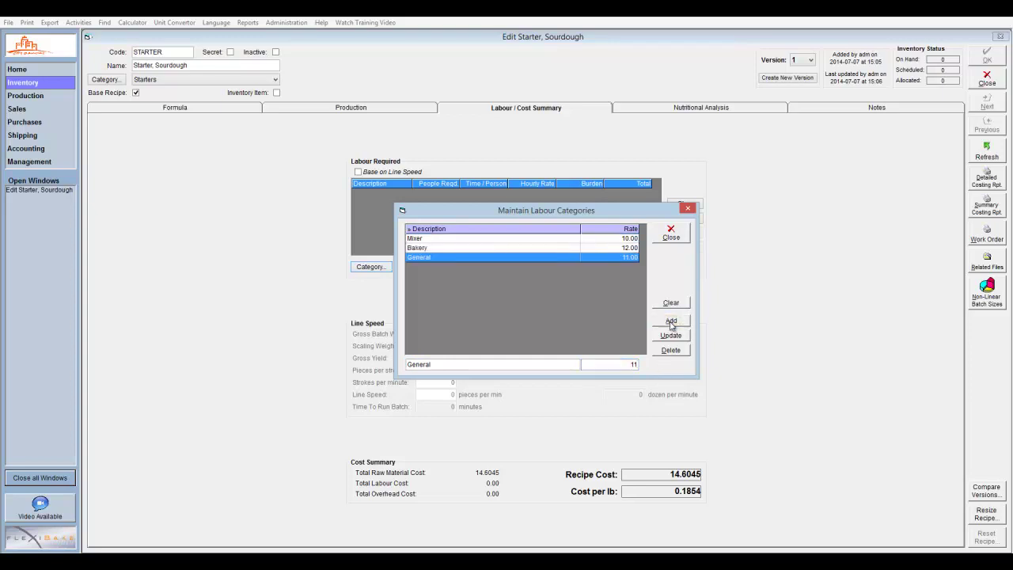
key("Tab")
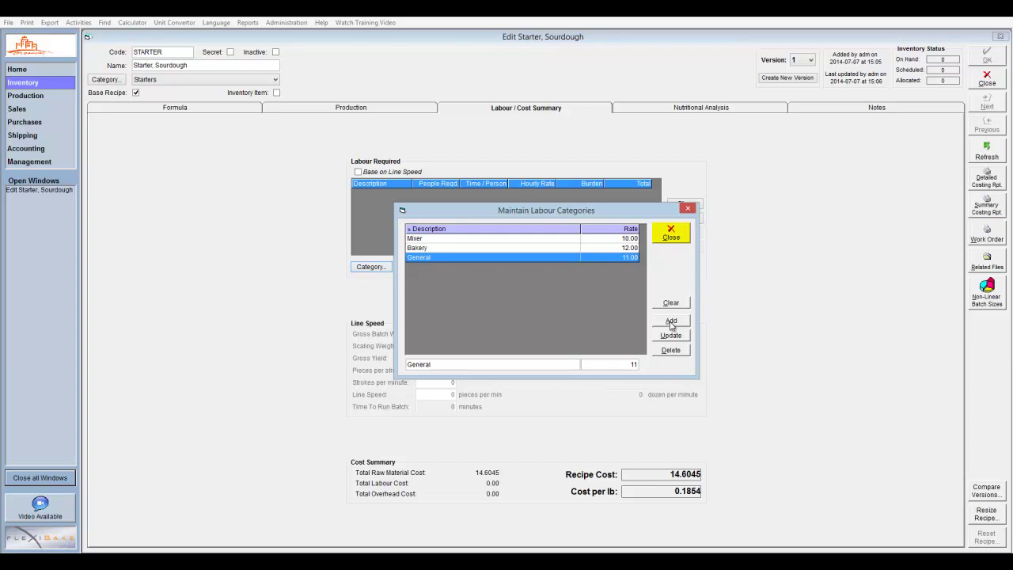
left_click(678, 235)
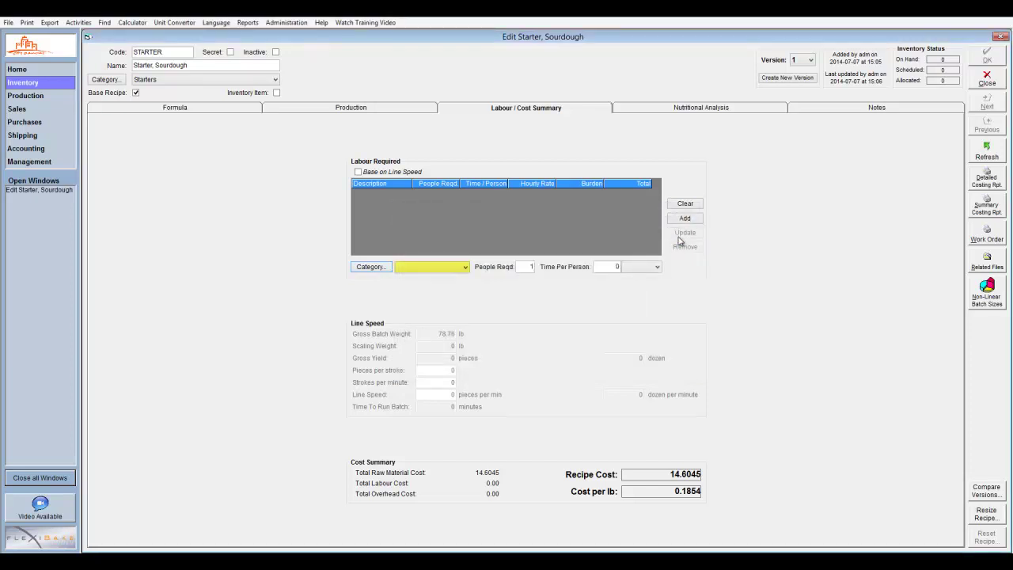
Add "General" labour for 1 person at 15 minutes to the starter recipe, then save and close it.
left_click(464, 268)
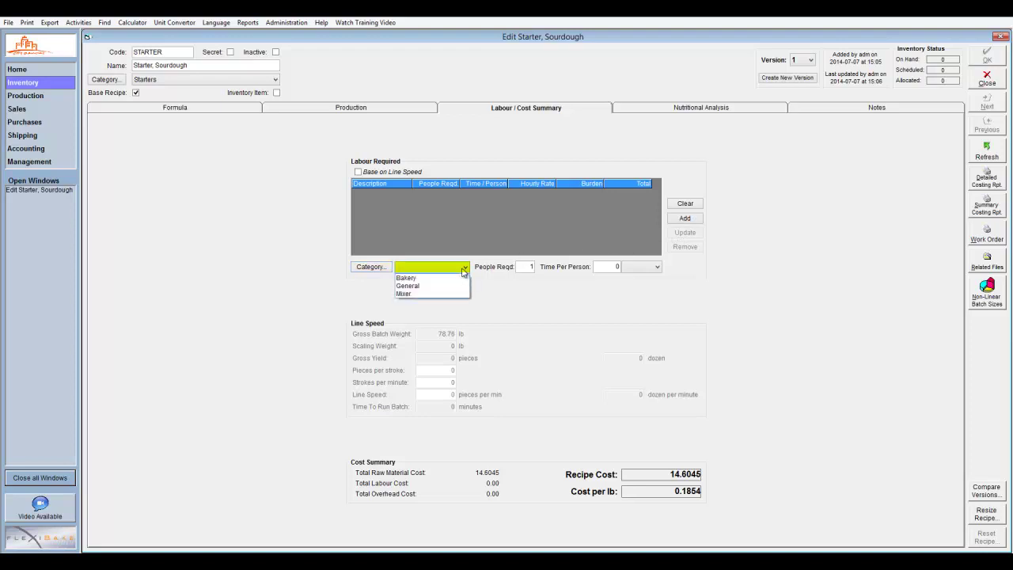
left_click(464, 286)
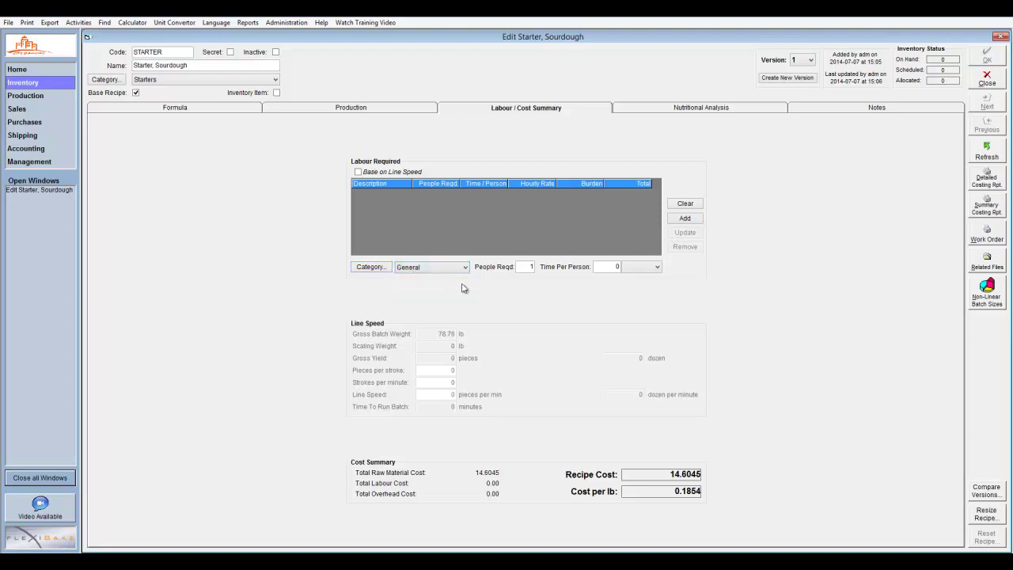
key("Tab")
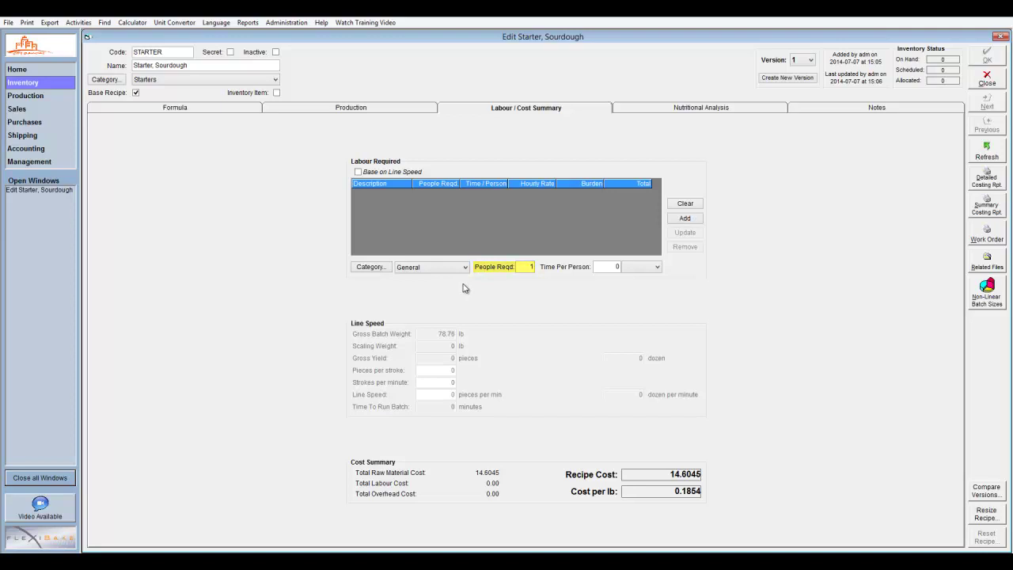
key("Tab")
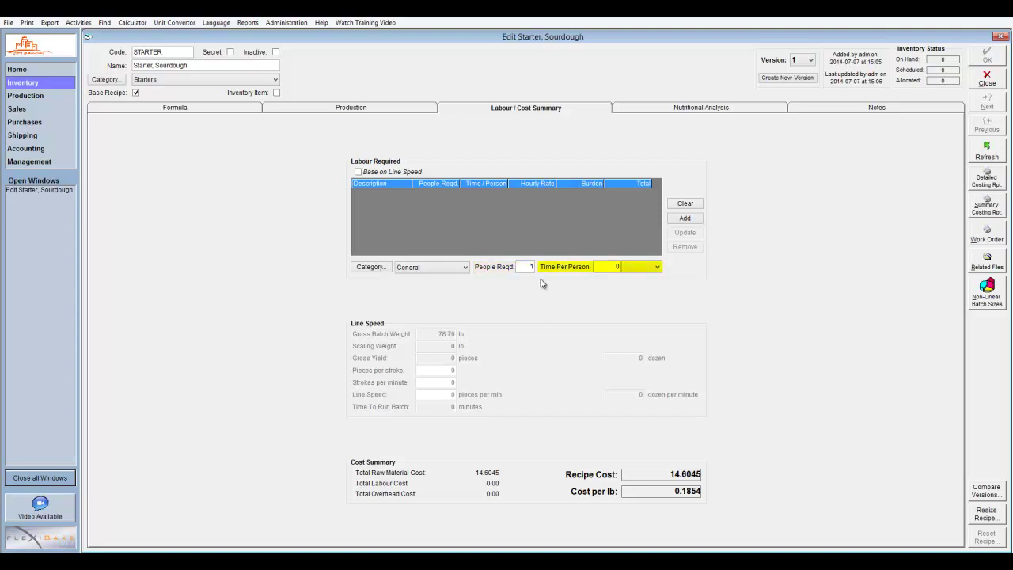
type("15")
left_click(626, 271)
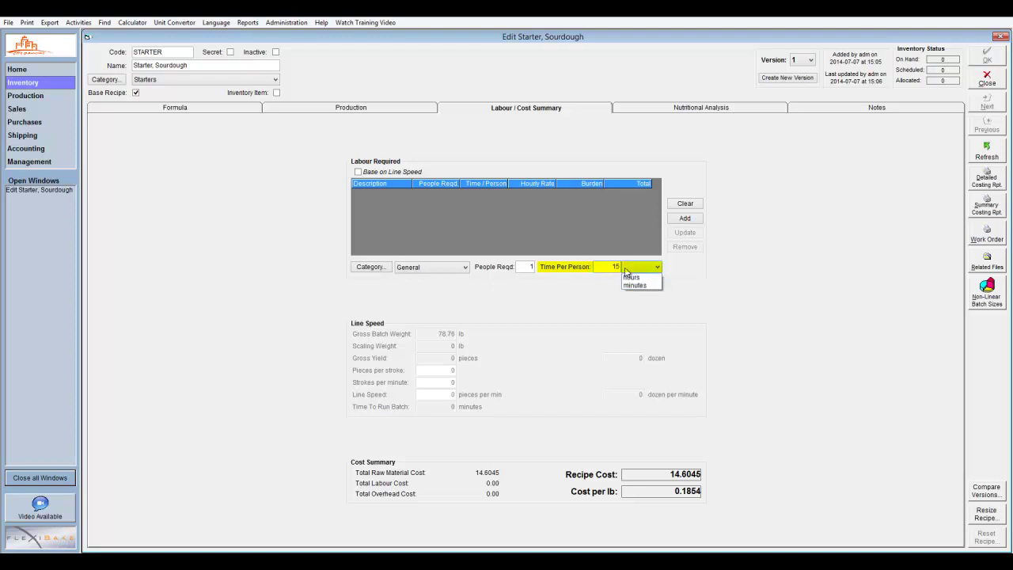
left_click(628, 286)
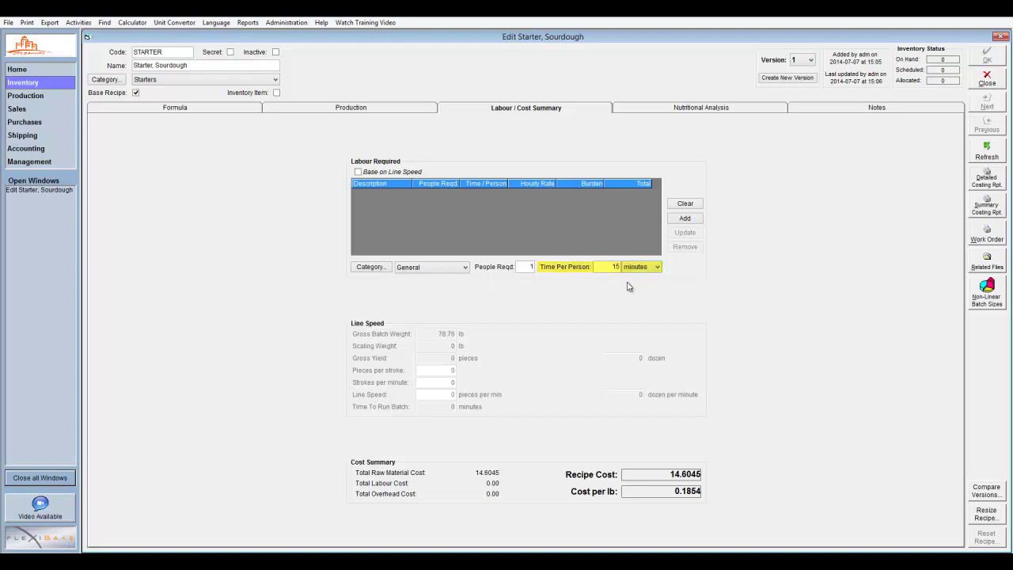
key("Tab")
left_click(670, 223)
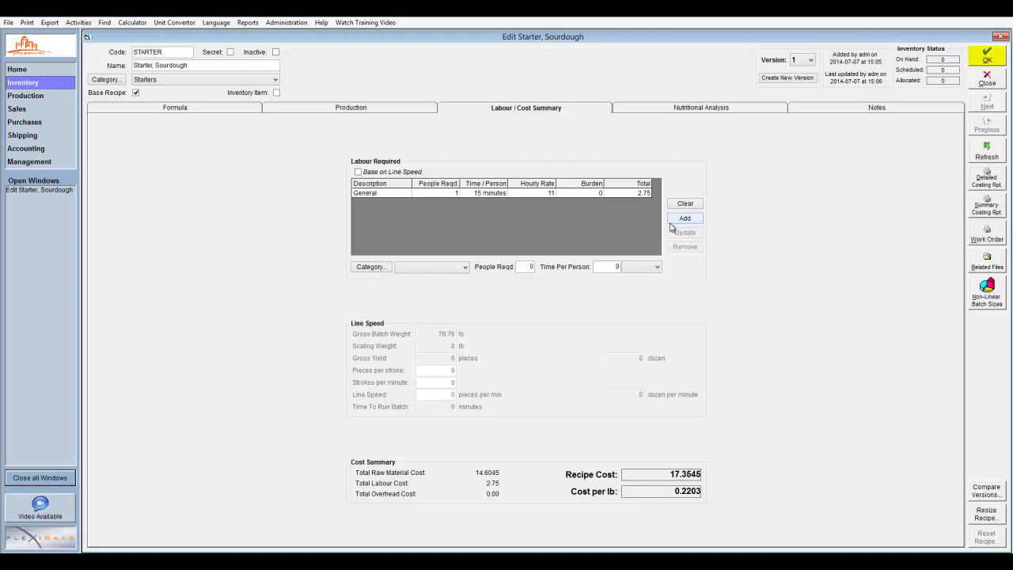
left_click(976, 62)
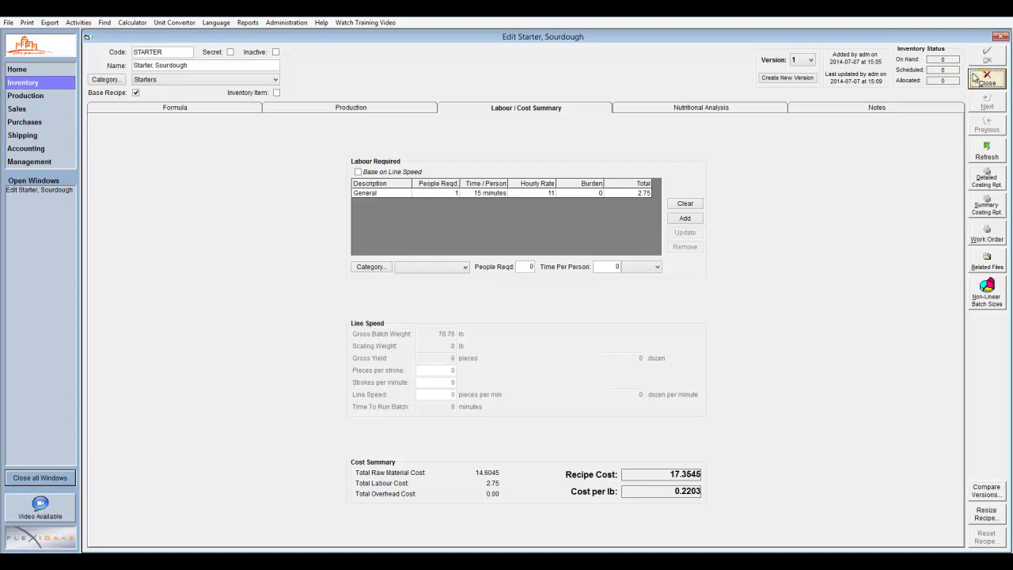
left_click(976, 77)
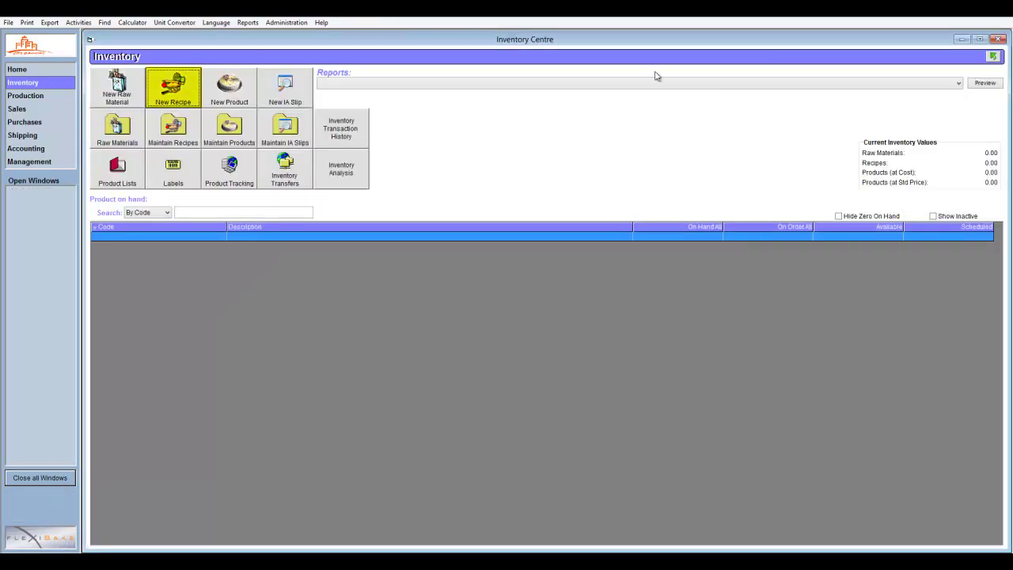
Start a new recipe with the code "WWDO" and the name "Dough, Whole Wheat".
left_click(196, 89)
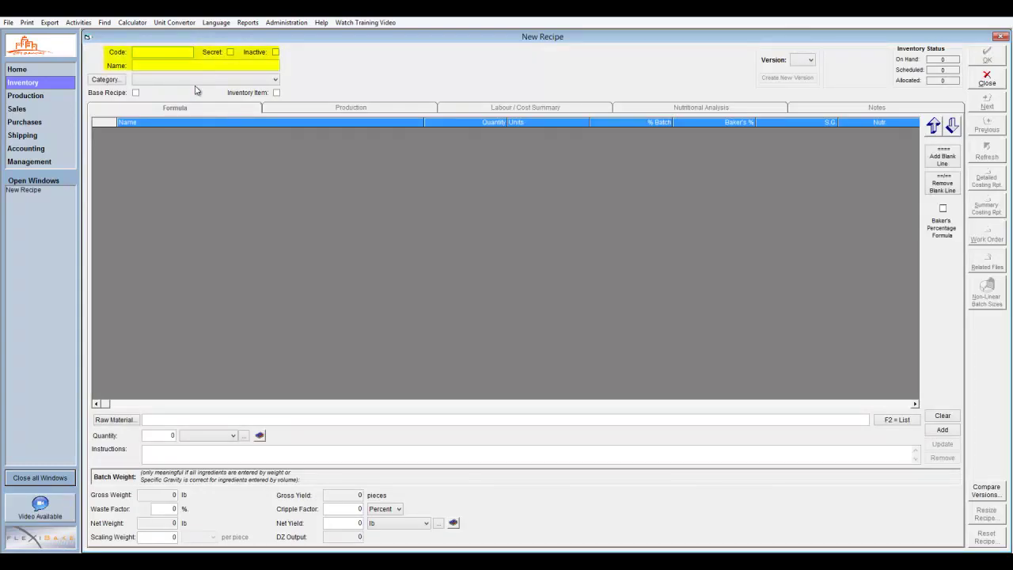
type("WWDODough, Whole Wh")
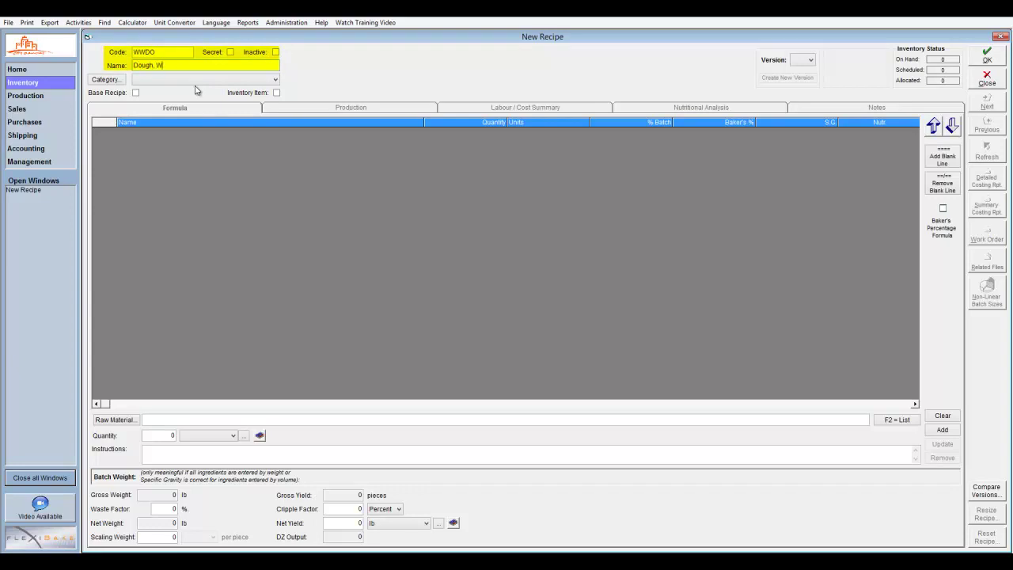
type("eat")
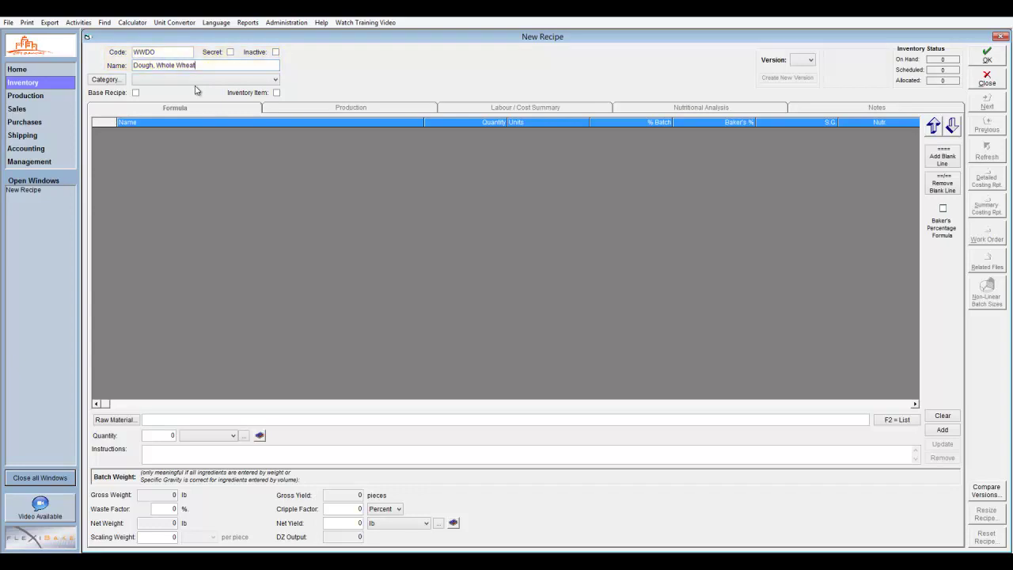
Create the category "Dough", assign it to the whole wheat dough recipe, and mark the recipe as a base recipe.
left_click(116, 80)
type("Dough")
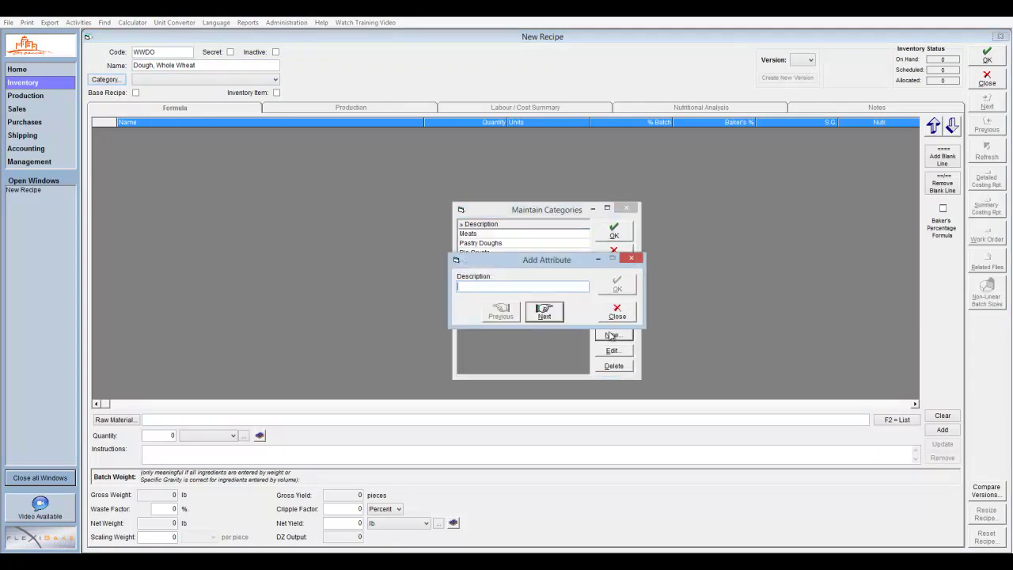
left_click(617, 284)
left_click(614, 230)
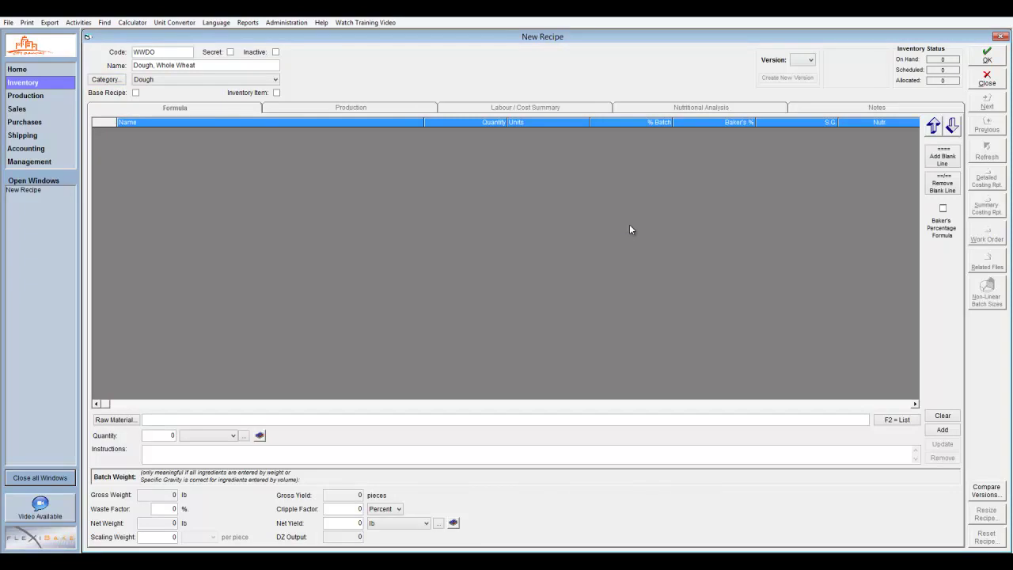
left_click(135, 92)
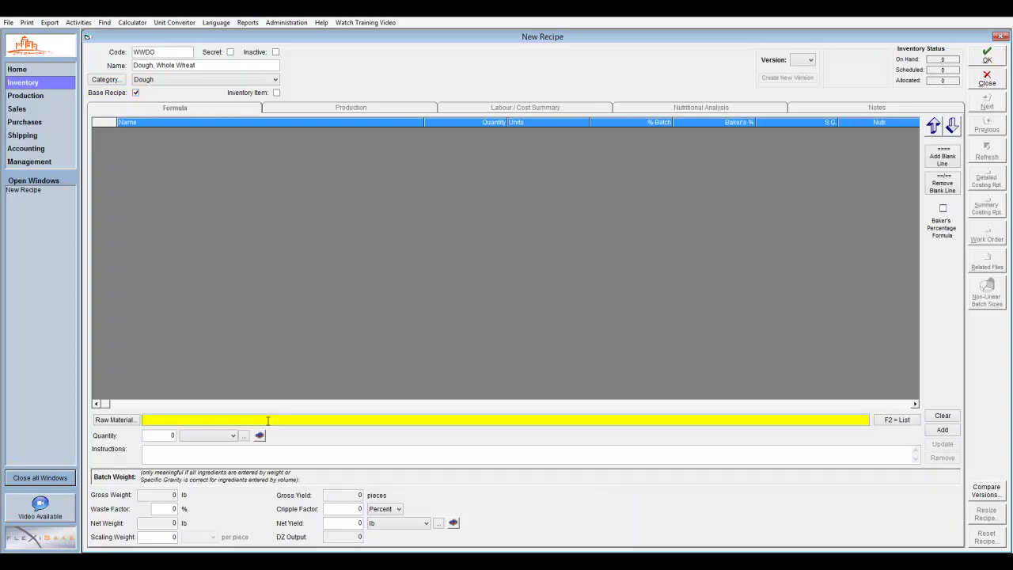
Add Starter, Sourdough, 3 lb all-purpose flour, 3 lb municipal water, 0.02 lb yeast and 0.1 lb table salt, then save and close the recipe.
type("Starter, Sourdough")
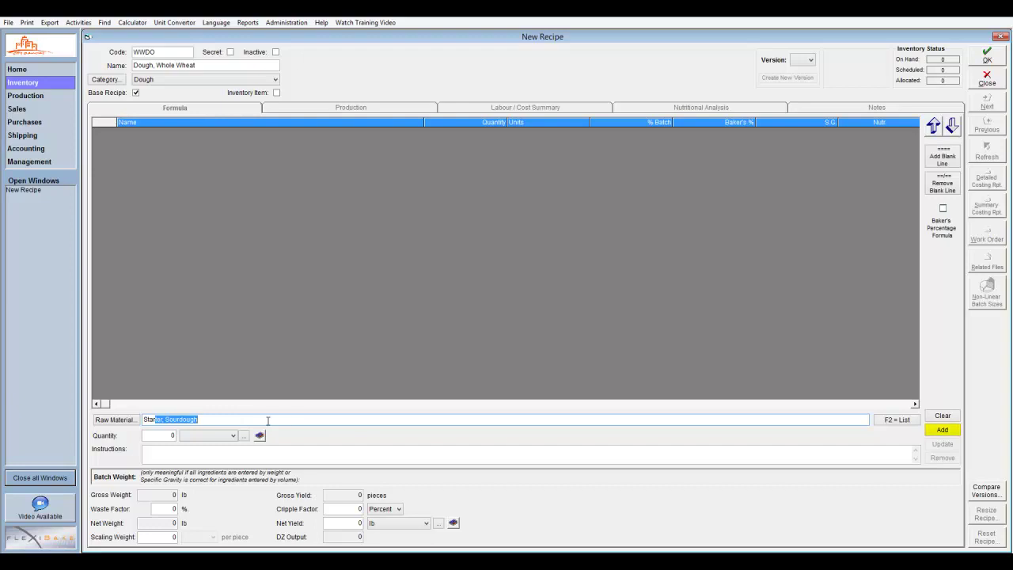
left_click(946, 431)
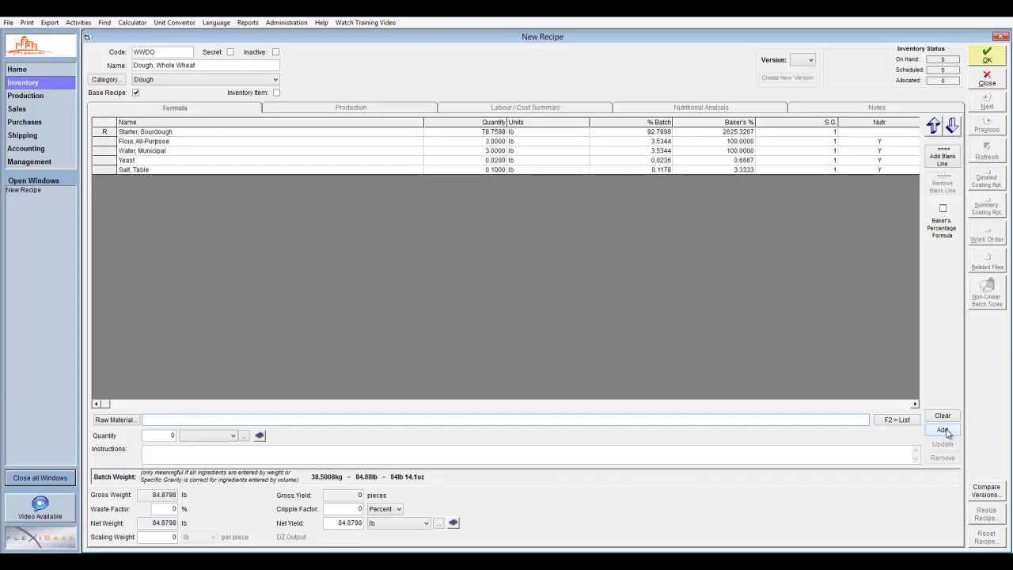
left_click(998, 65)
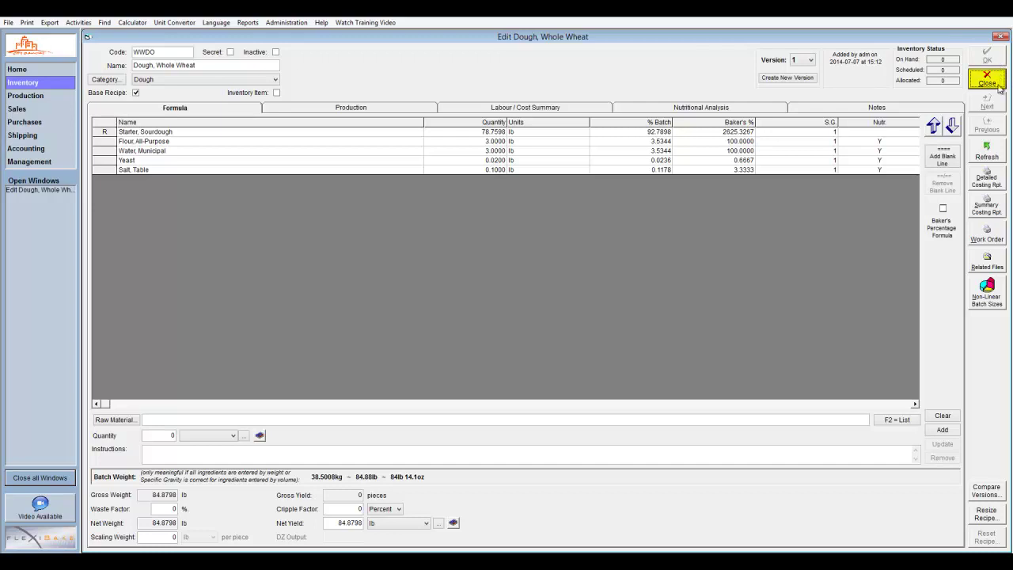
left_click(999, 85)
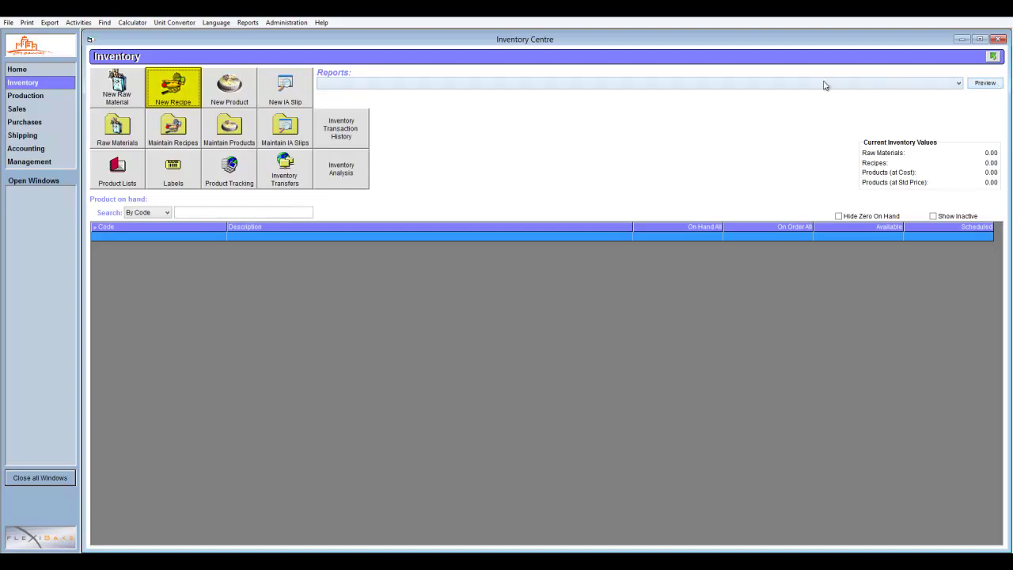
Start a new recipe with the name "Fi, Whole Wheat Loaf", leaving its code blank.
left_click(193, 81)
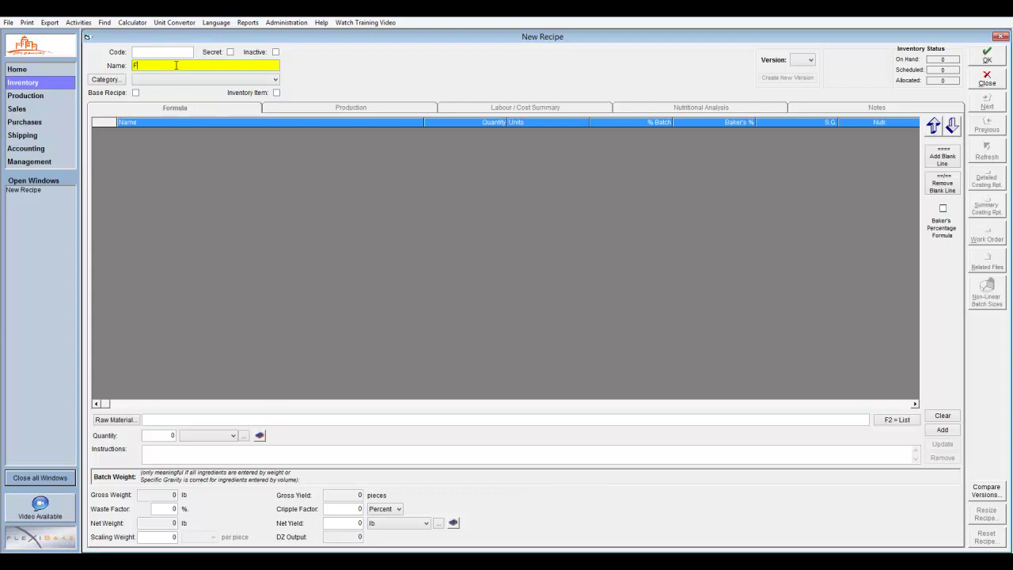
type("Fl, Whole Wheat Loaf")
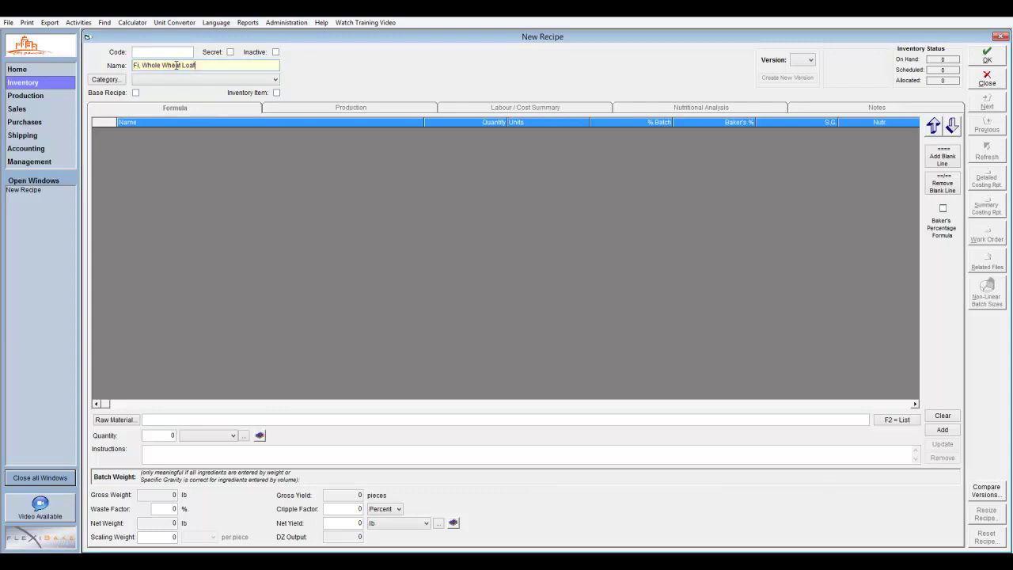
key("Tab")
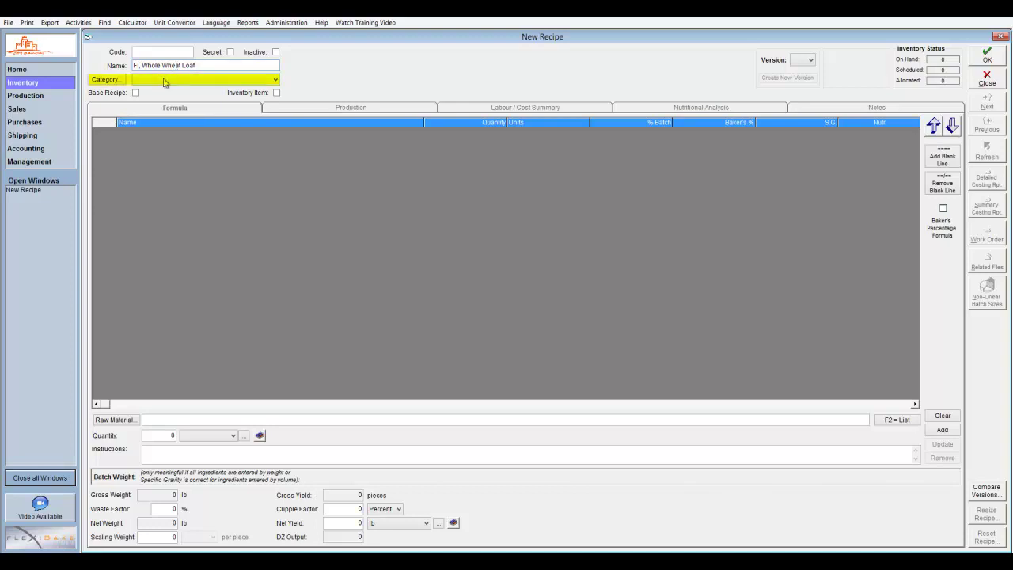
Create the recipe category "Finished Items" and assign it to the whole wheat loaf recipe.
left_click(165, 81)
left_click(165, 83)
left_click(115, 86)
left_click(613, 335)
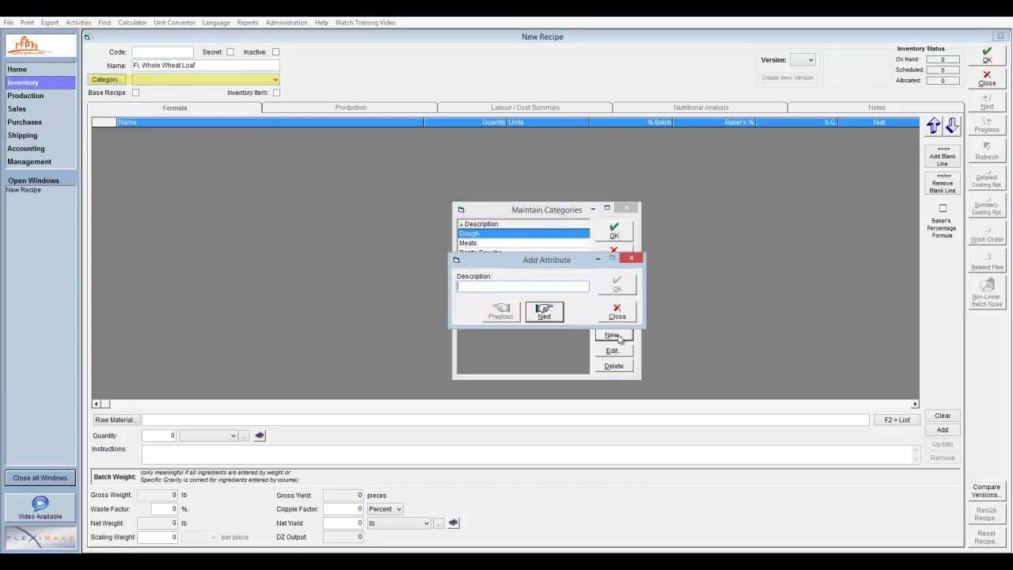
type("Finished Items")
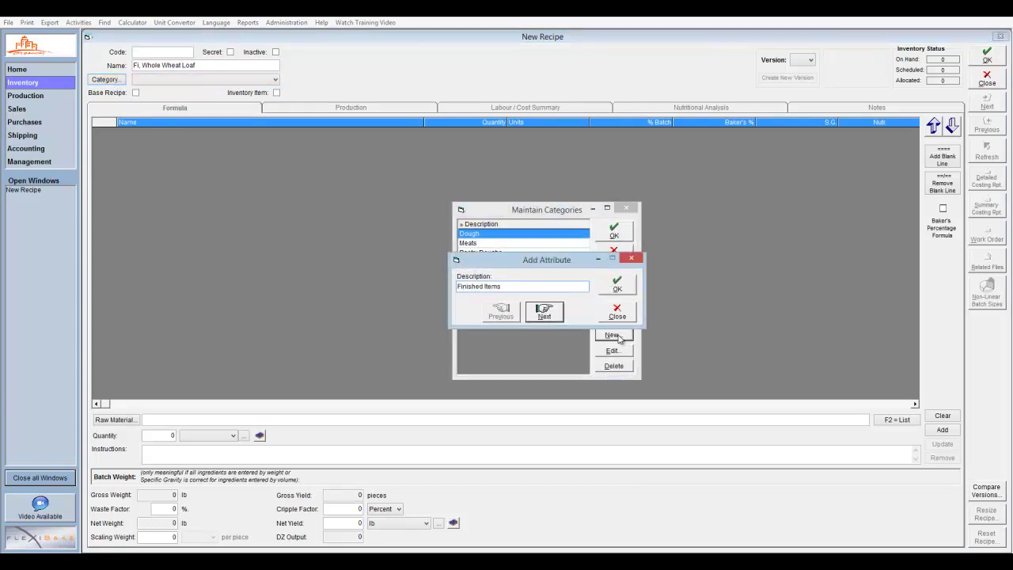
left_click(617, 284)
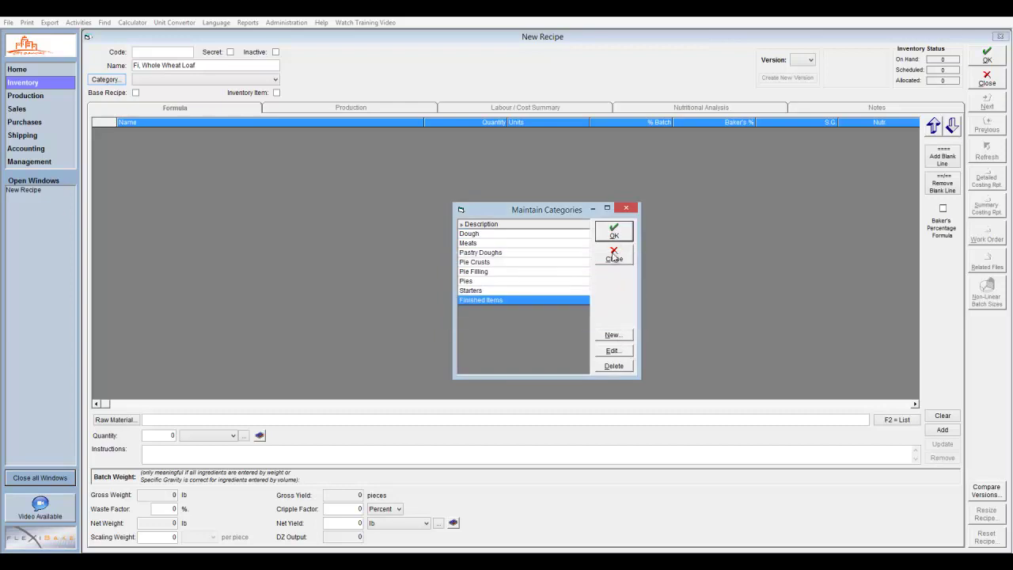
left_click(616, 232)
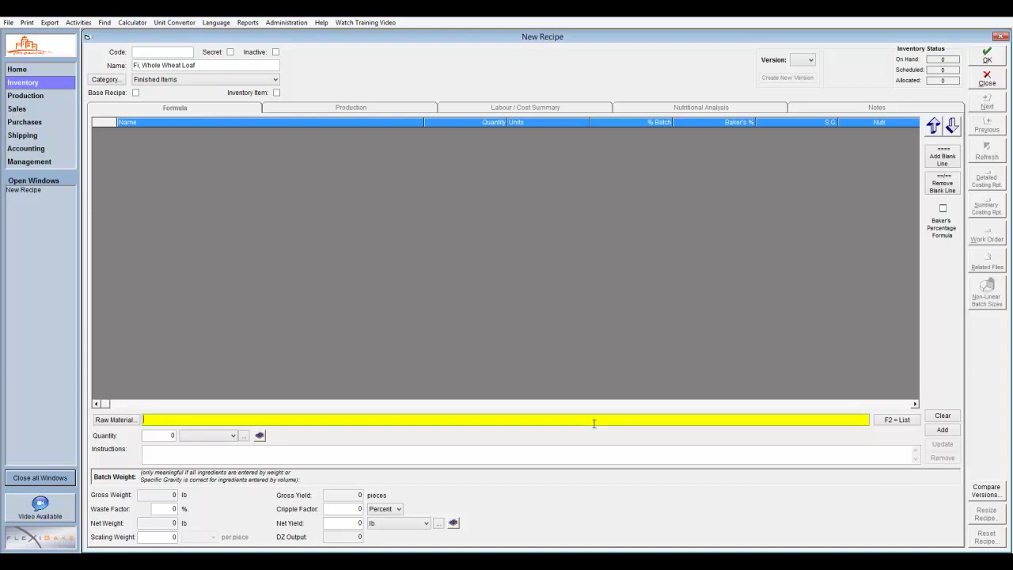
Add the base recipe "Dough, Whole Wheat" to the loaf's formula and save the recipe.
type("Dough, Whole Wheat")
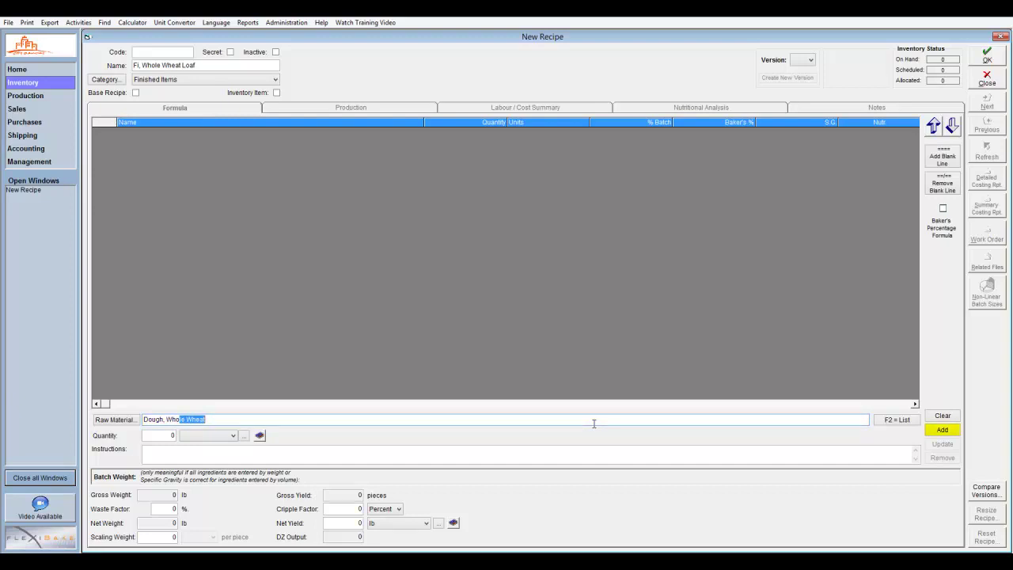
left_click(937, 432)
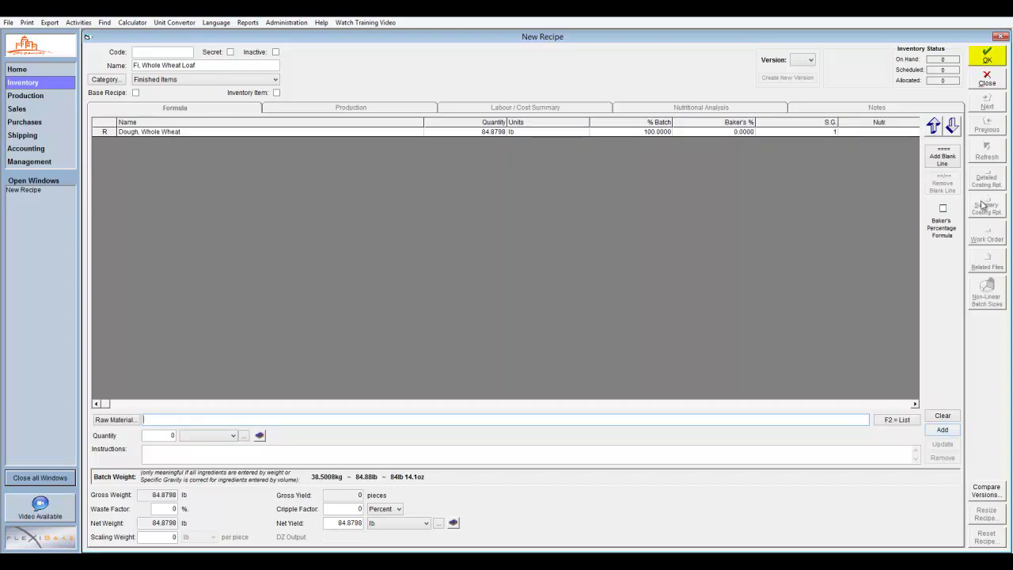
left_click(987, 61)
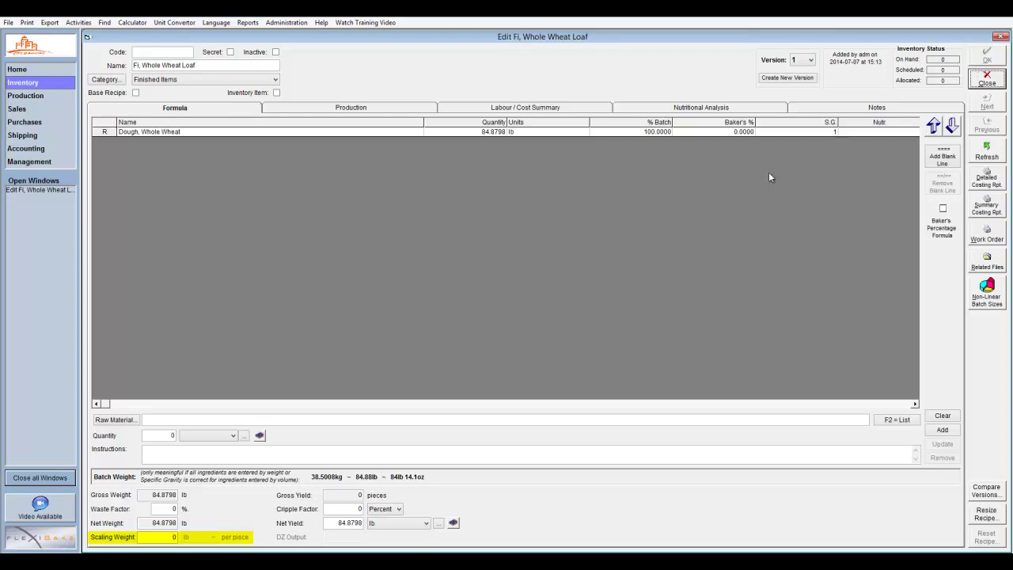
Set the loaf's scaling weight to 0.8 lb per piece and its net yield unit to ea, then save the recipe.
left_click(166, 535)
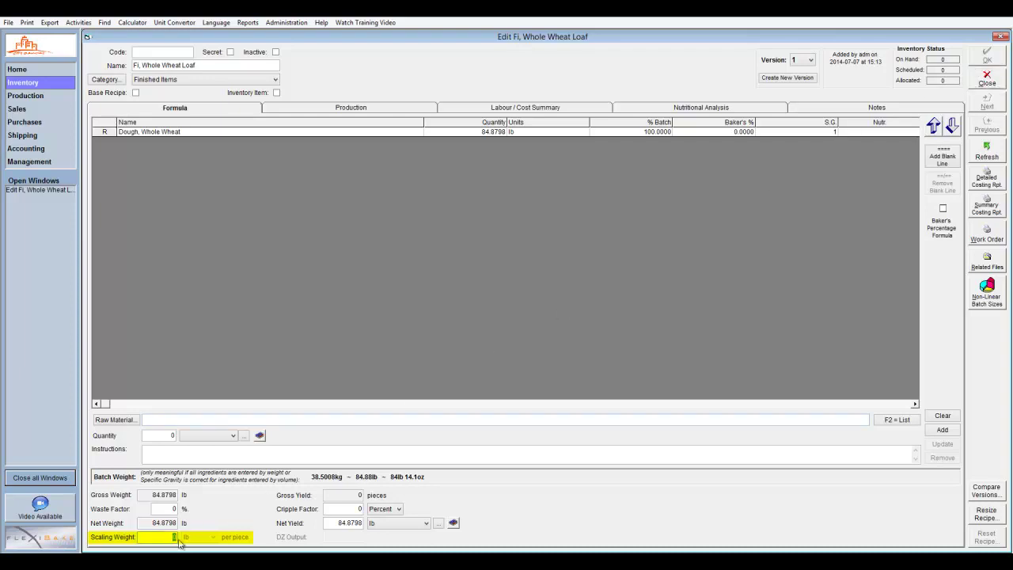
key("BackSpace")
type("8")
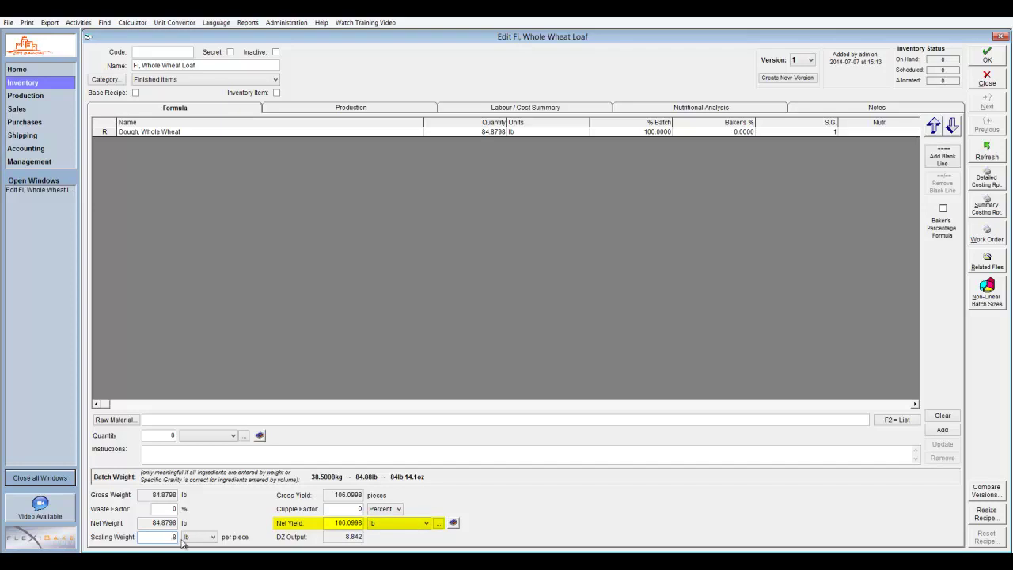
left_click(328, 522)
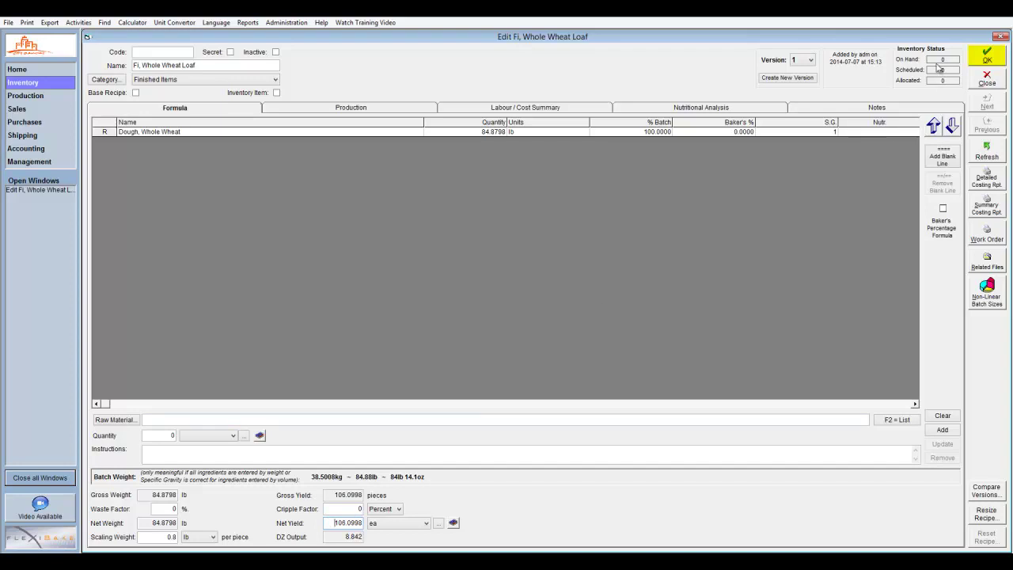
left_click(981, 57)
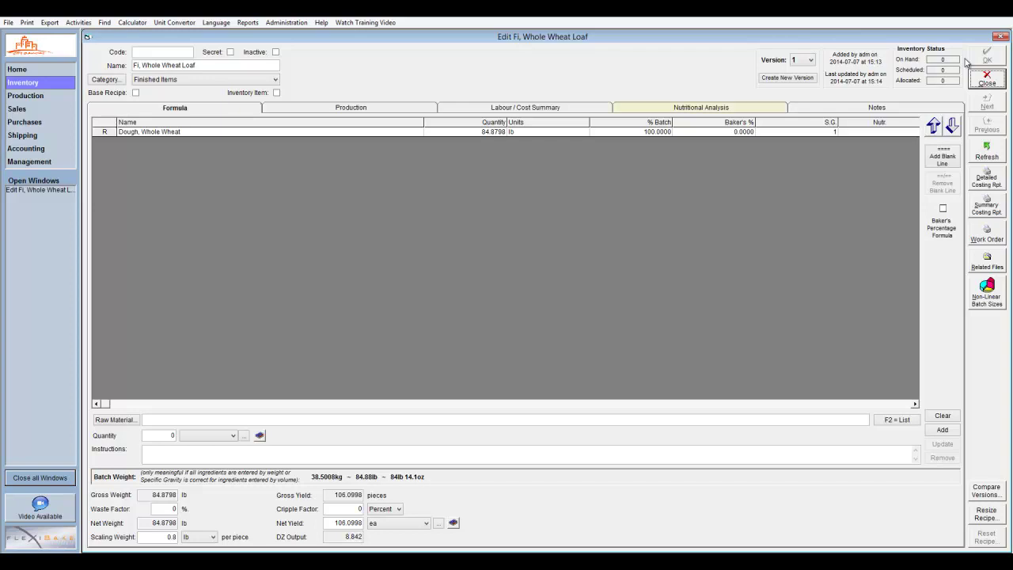
Set the loaf's water loss or gain from processing to -12% in its nutritional analysis, then save and close the recipe.
left_click(776, 108)
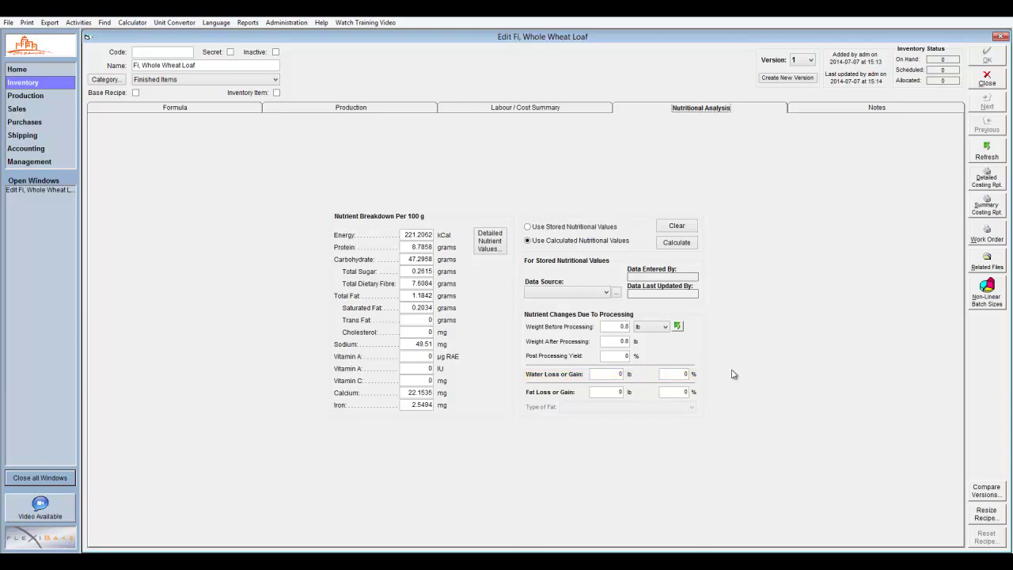
left_click(678, 376)
type("-12")
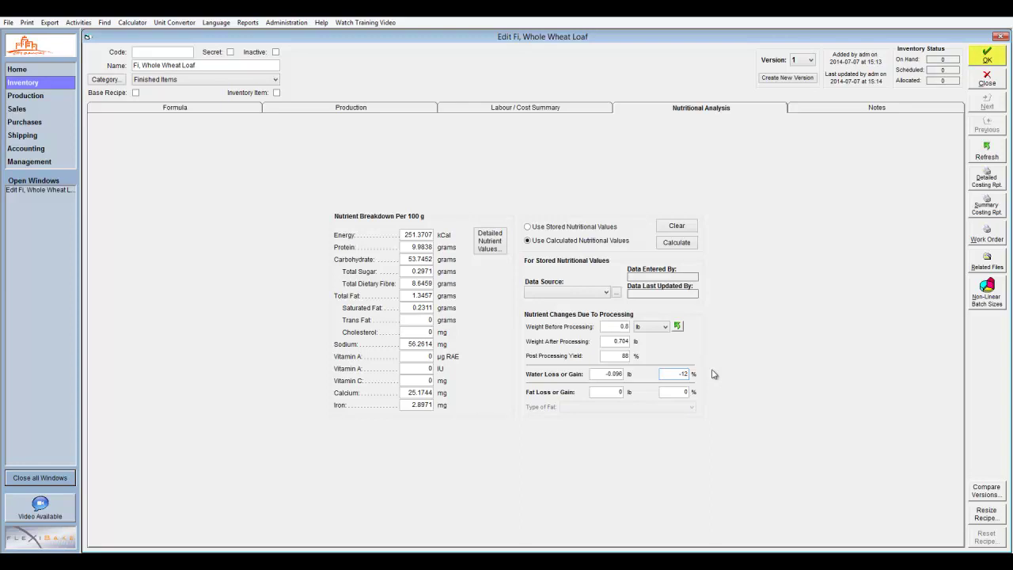
left_click(987, 57)
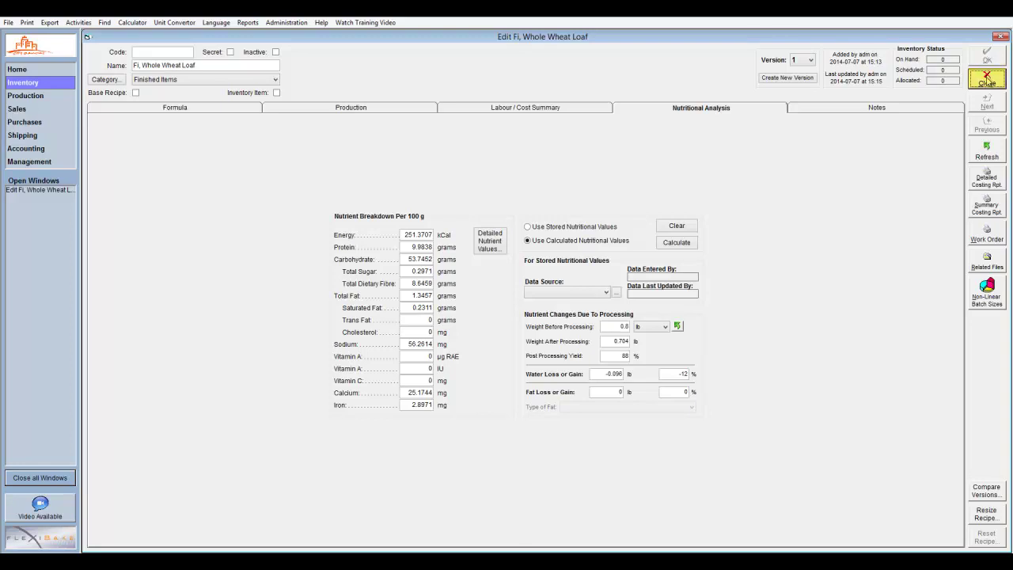
left_click(987, 79)
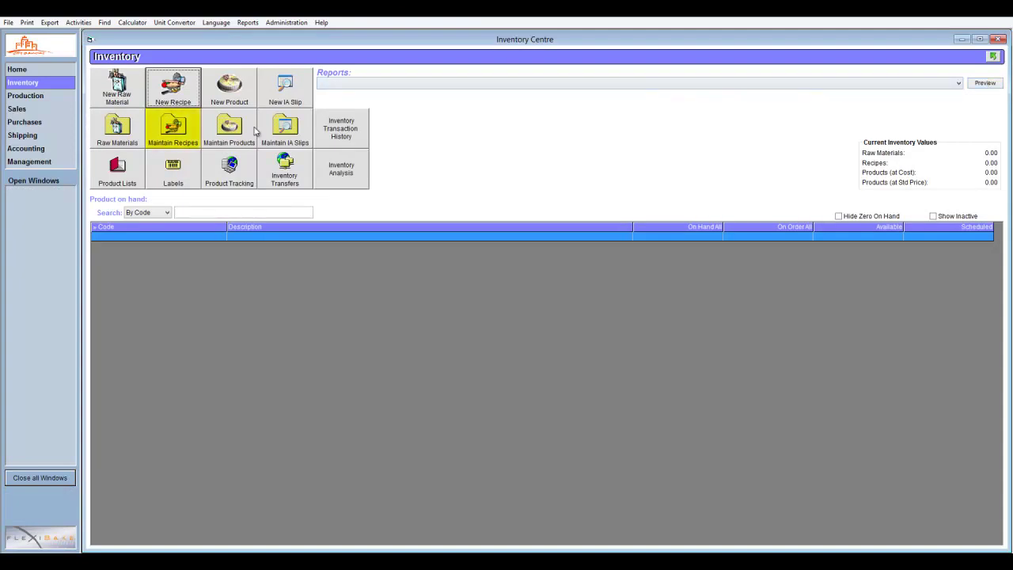
Clone the "Fi, Whole Wheat Loaf" recipe from the list of maintained recipes.
left_click(196, 133)
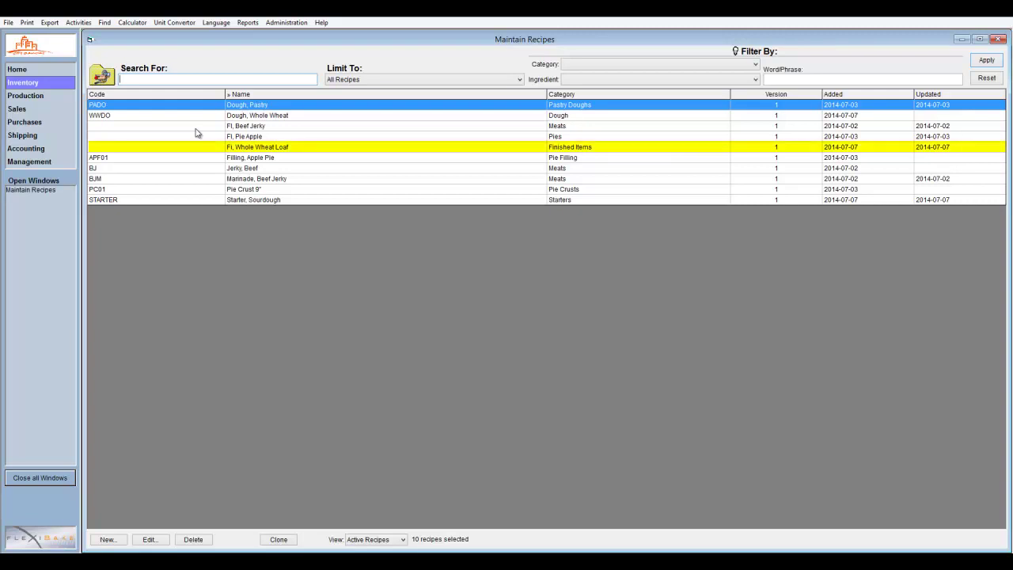
left_click(235, 149)
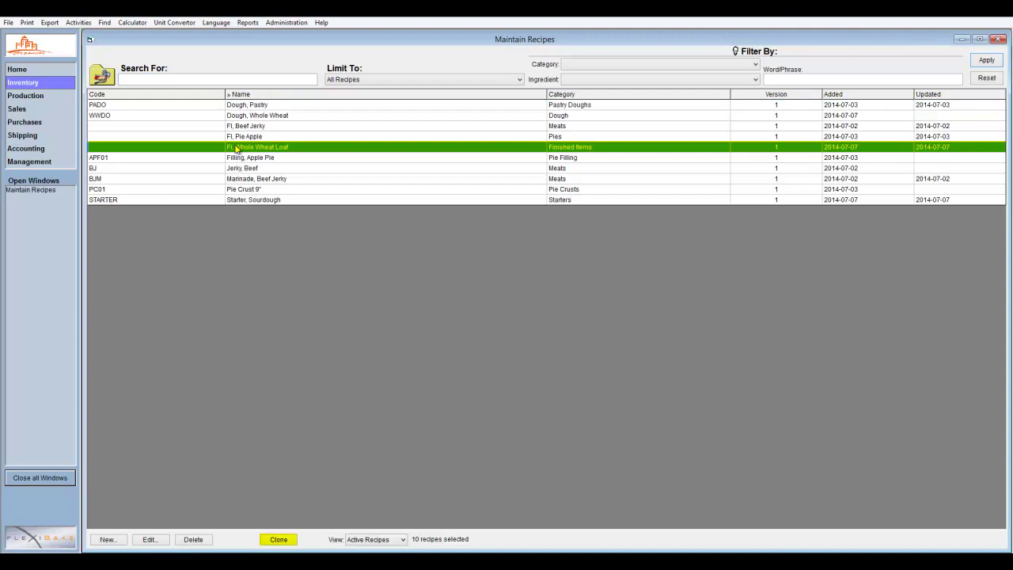
left_click(278, 540)
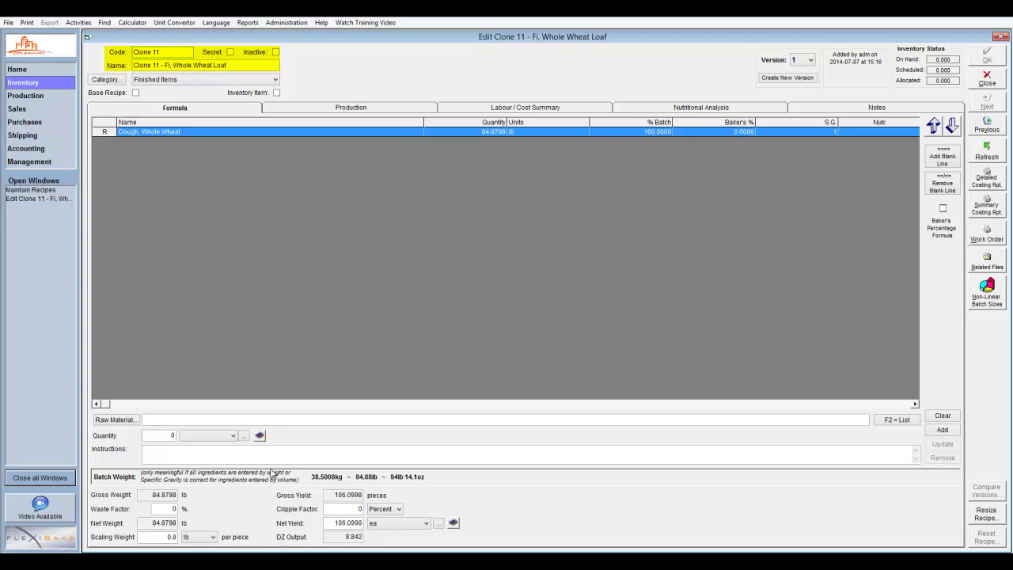
Rename the cloned recipe as "Fi, Whole Wheat Buns" and clear its code.
left_click(239, 65)
key("BackSpace")
key("BackSpace")
key("BackSpace")
key("BackSpace")
type("Buns")
left_click_drag(165, 66, 98, 69)
key("BackSpace")
key("shift+Tab")
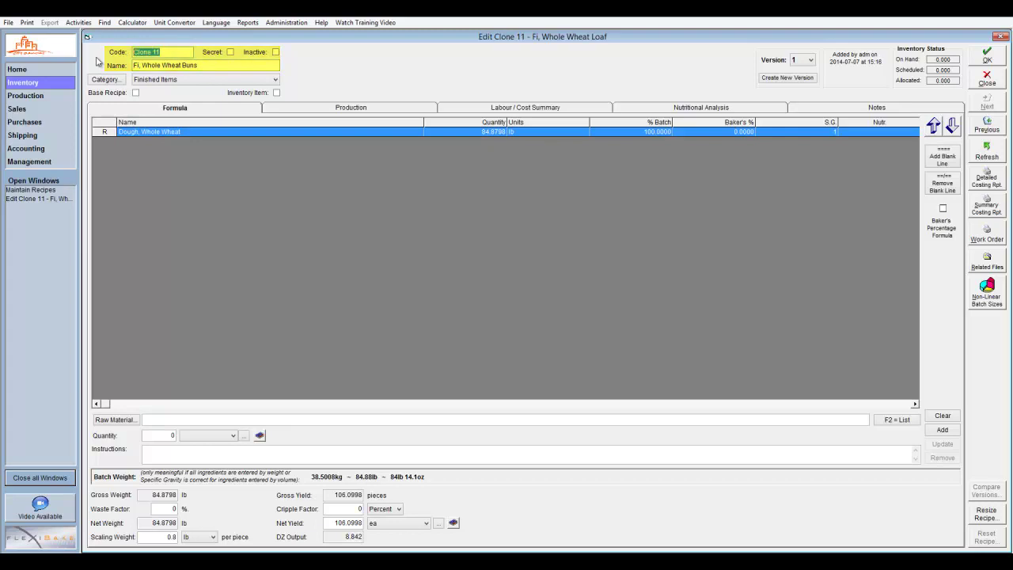
key("BackSpace")
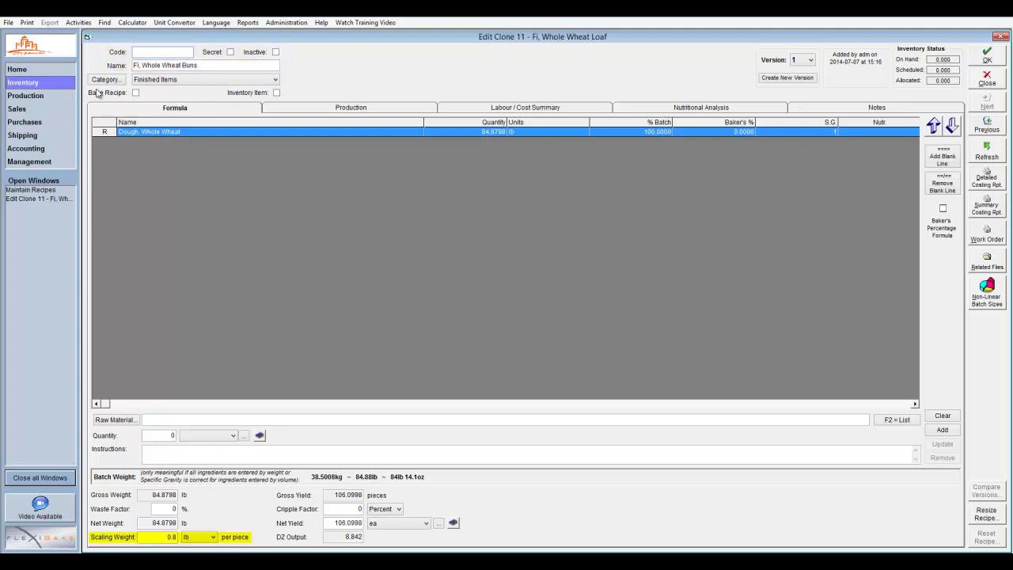
Set the buns' scaling weight to 0.3 lb per piece, then save and close the recipe.
double_click(176, 537)
type("3")
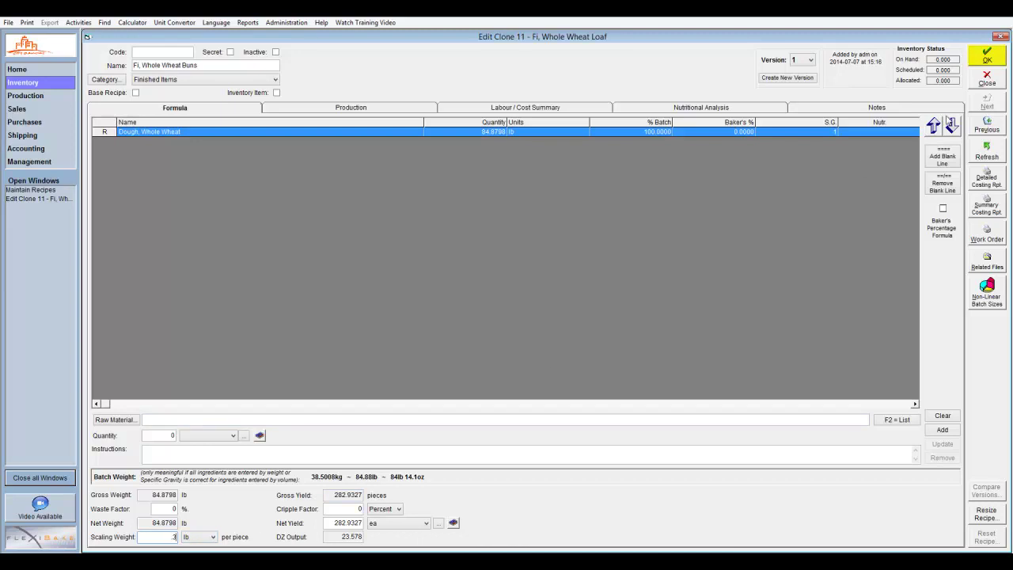
left_click(1000, 62)
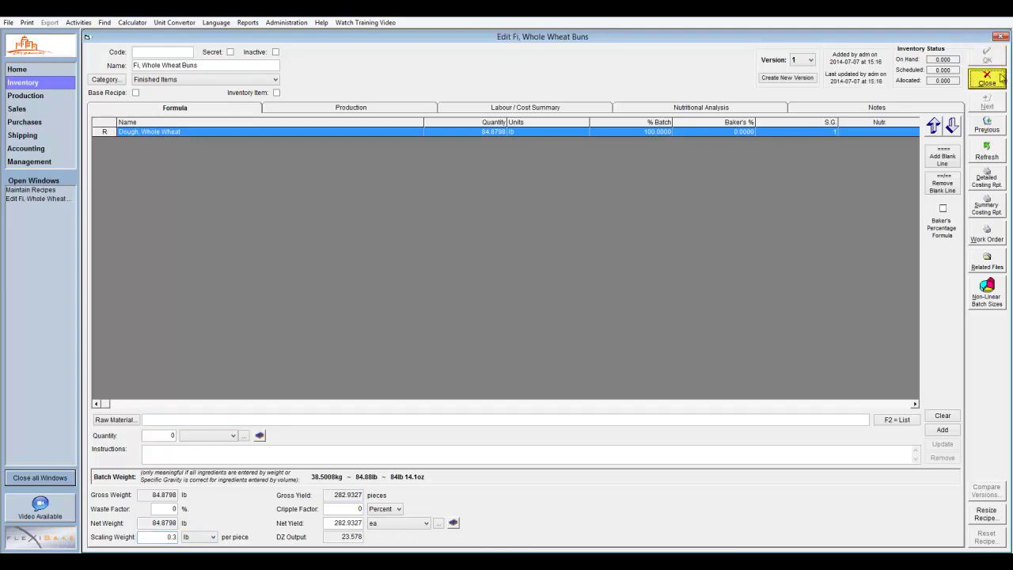
left_click(986, 79)
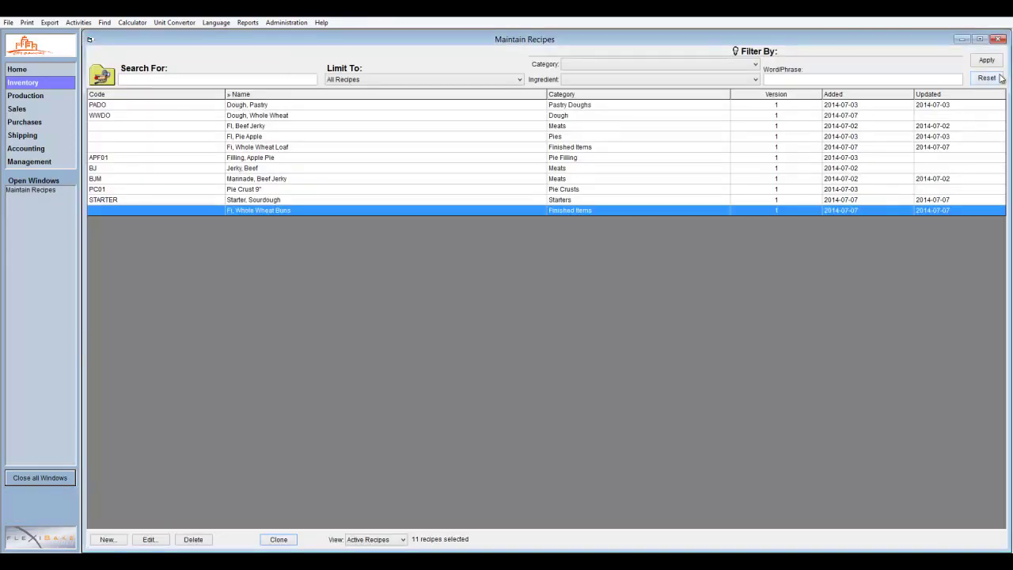